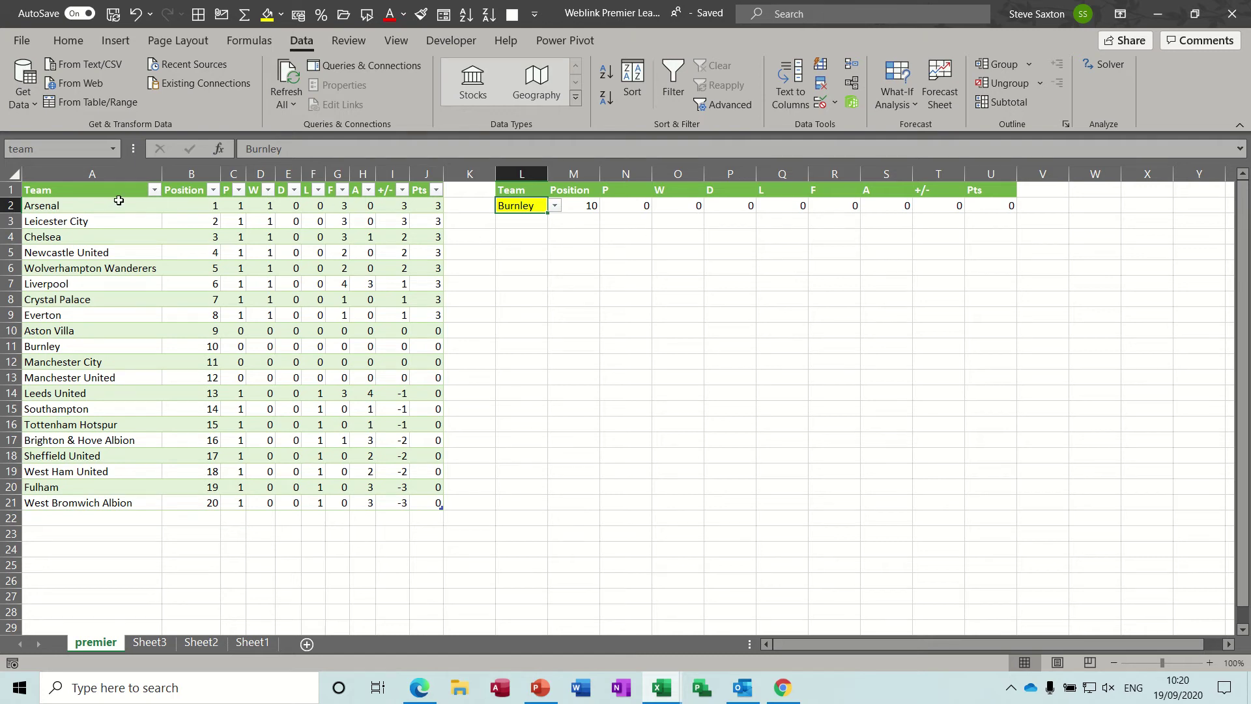
Switch the L2 team to Southampton and then to Fulham, showing position 19
{"action": "left_click", "coordinate": [554, 206]}
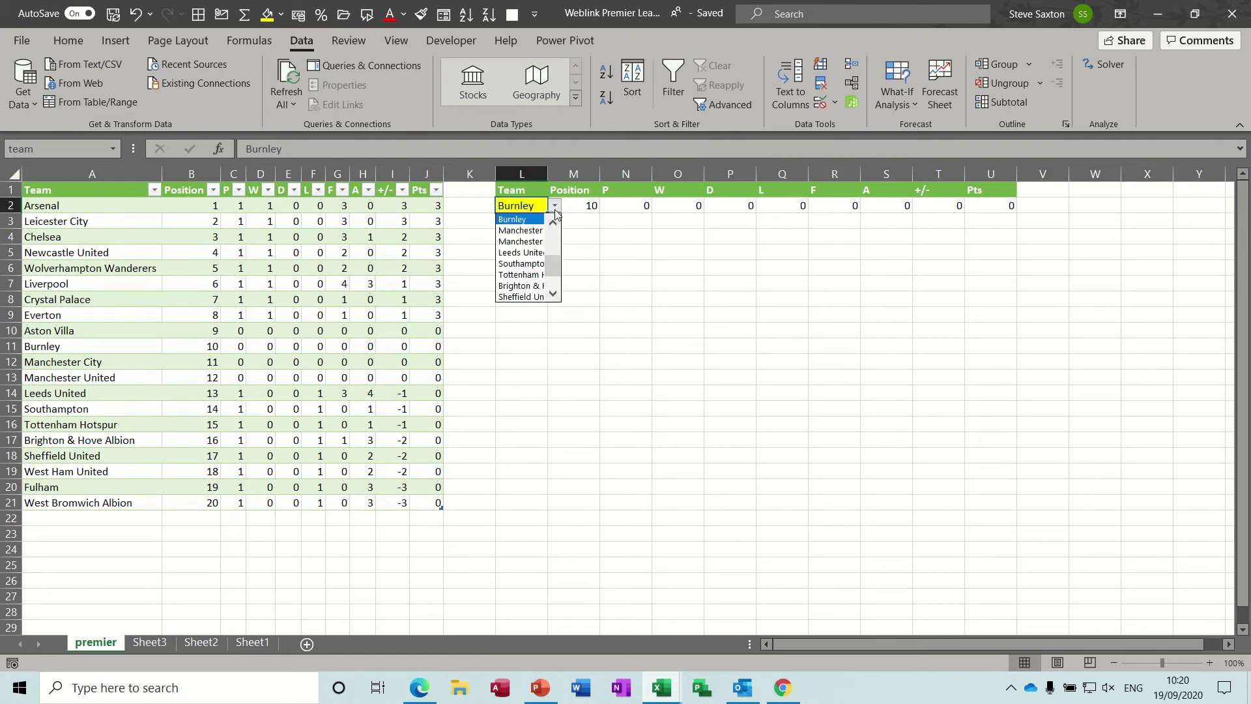
{"action": "left_click", "coordinate": [521, 263]}
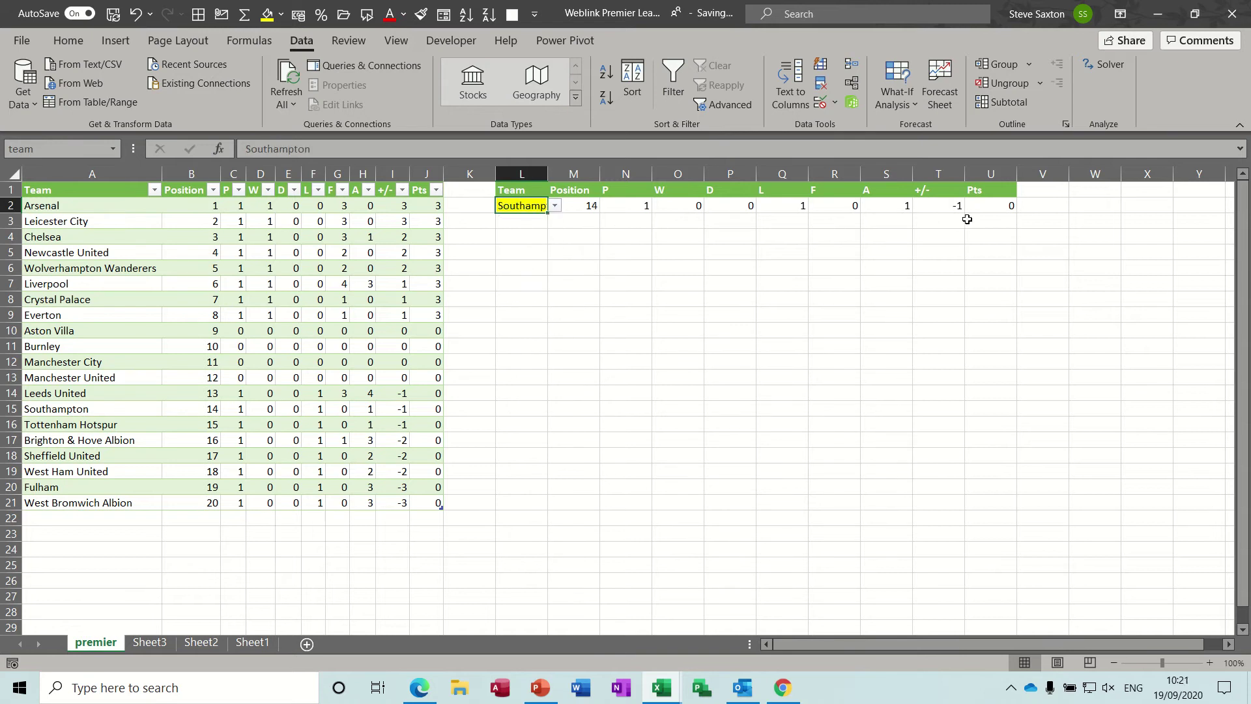
{"action": "left_click", "coordinate": [555, 206]}
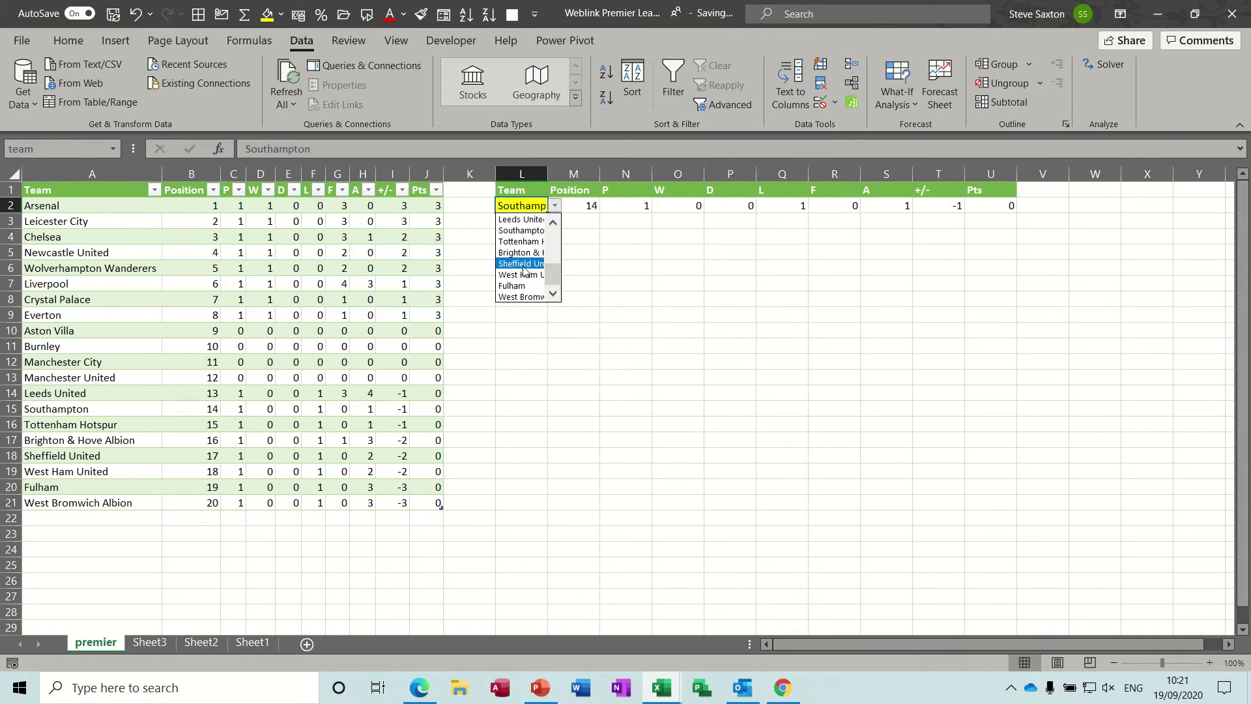
{"action": "left_click", "coordinate": [515, 285]}
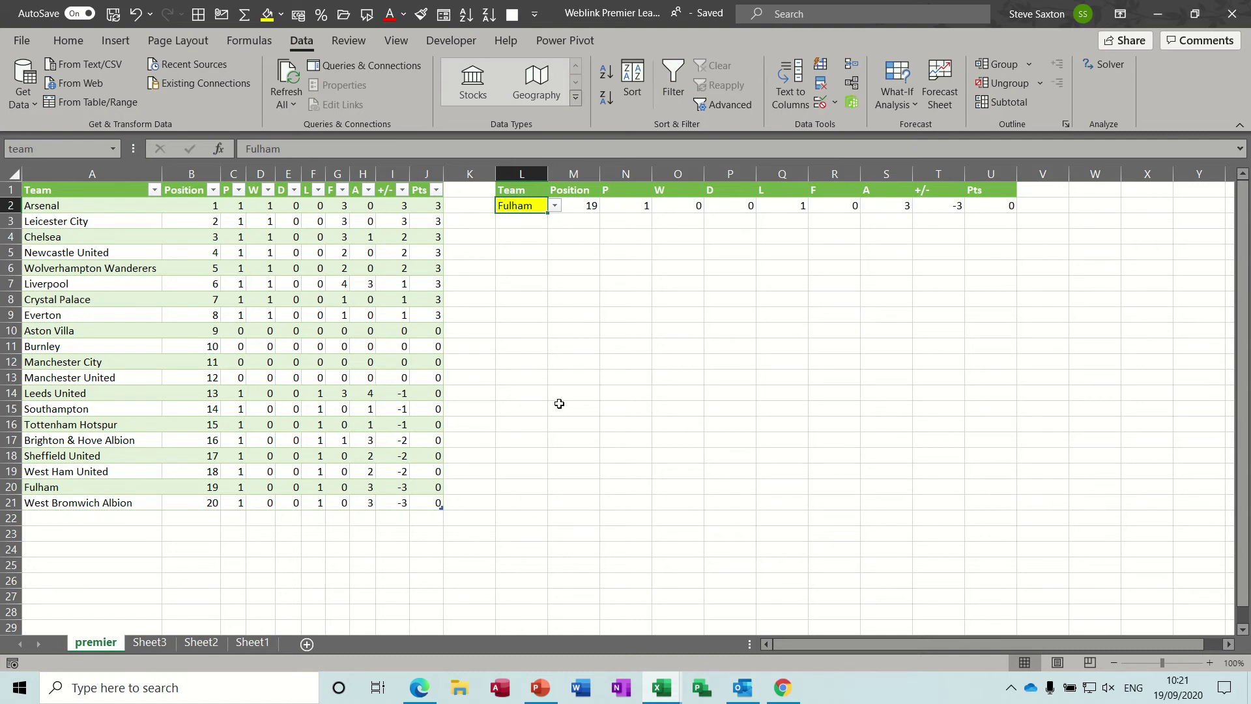
Create a blank workbook, reload the Premier League page and copy its footballwebpages.co.uk address
{"action": "key", "text": "ctrl+n"}
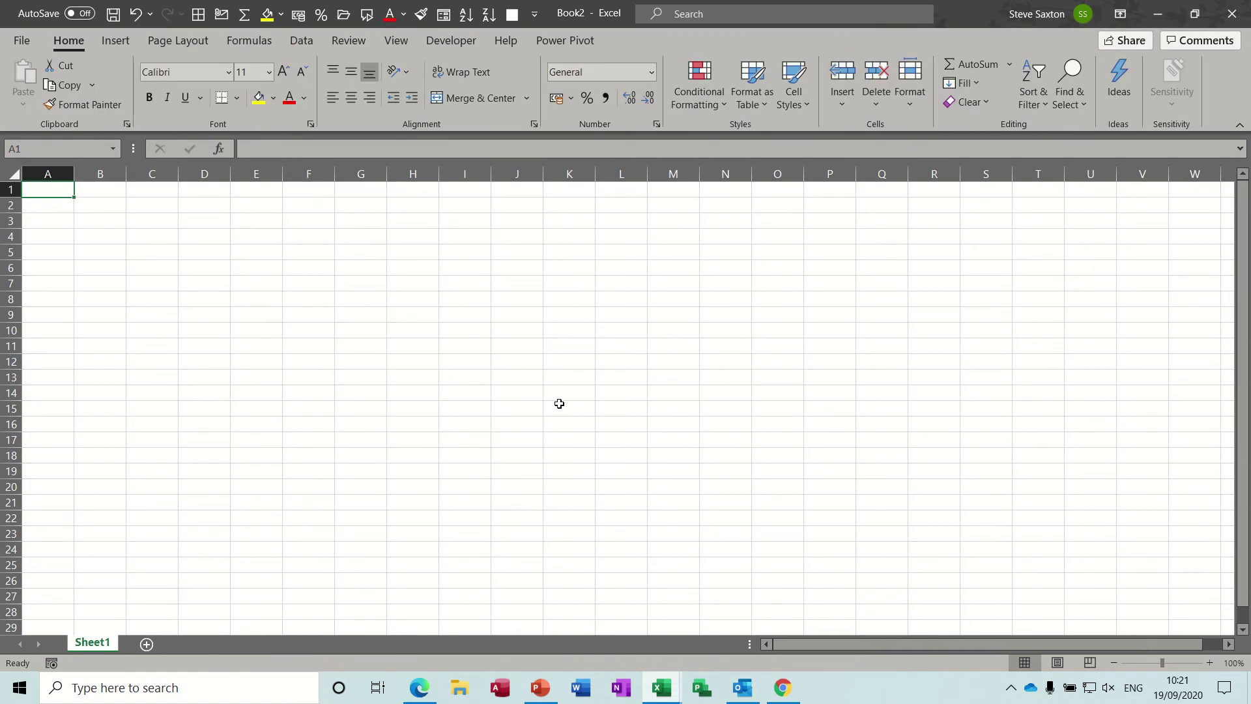
{"action": "left_click", "coordinate": [783, 688]}
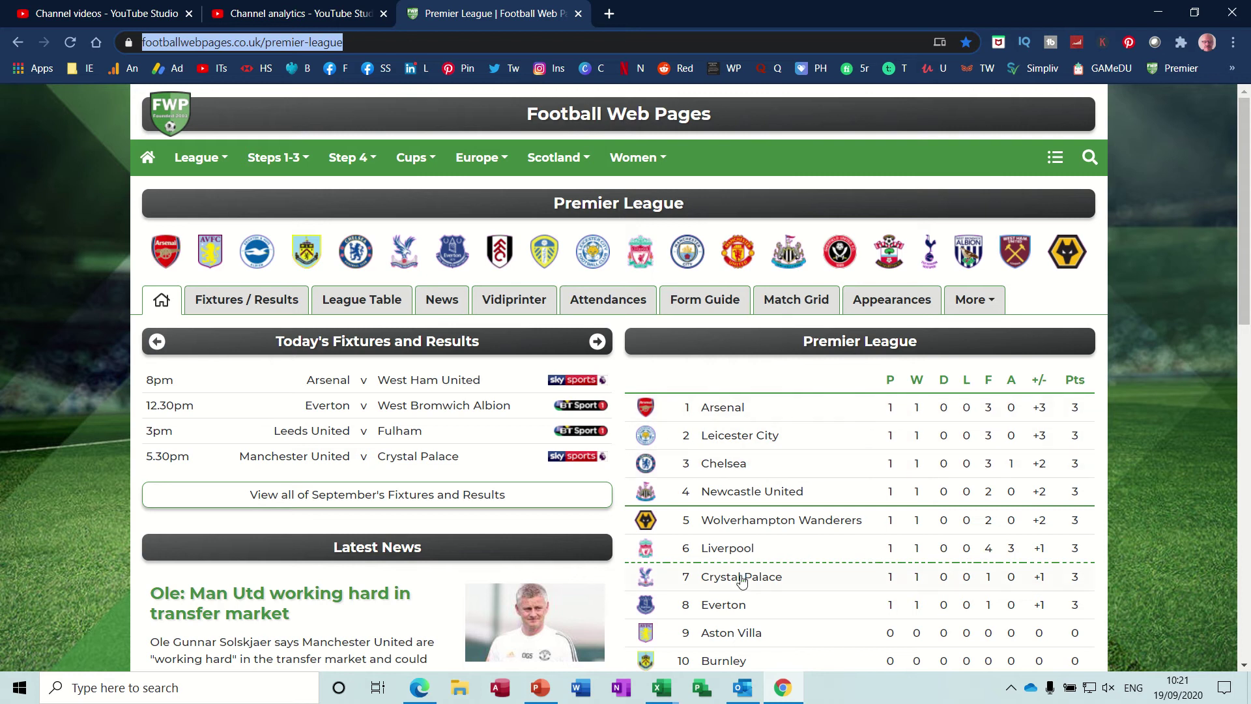
{"action": "left_click", "coordinate": [225, 162]}
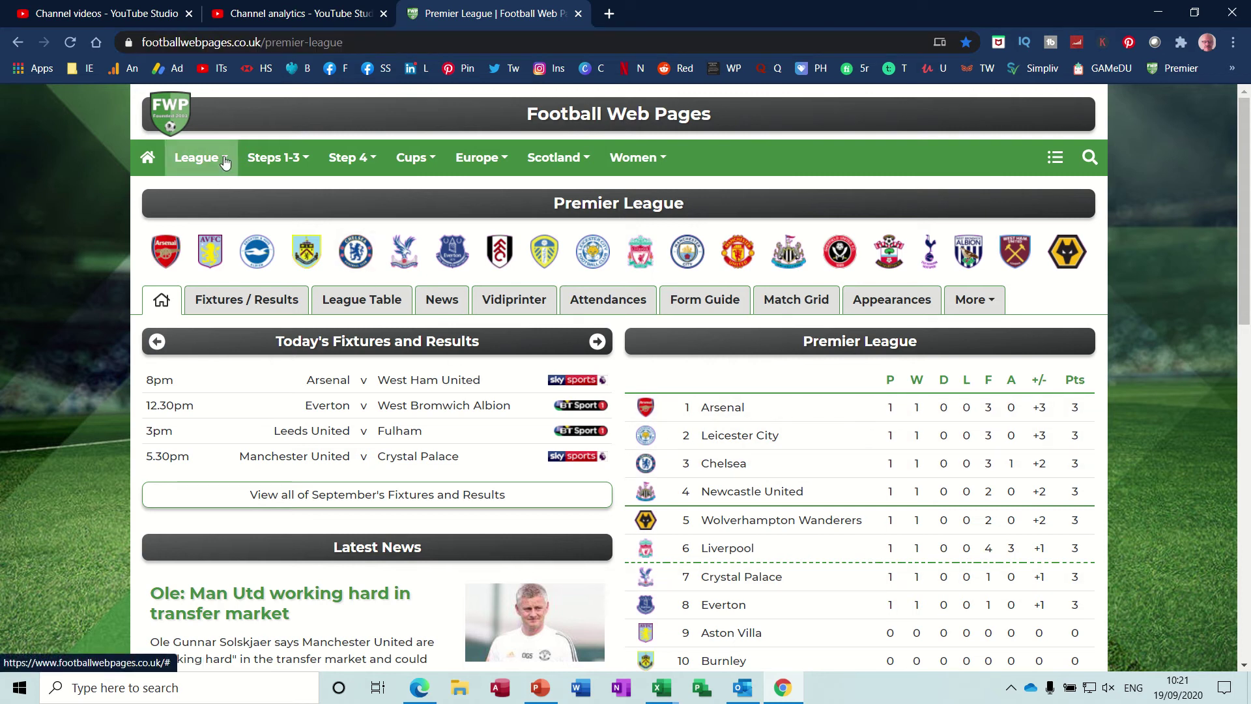
{"action": "left_click", "coordinate": [221, 187]}
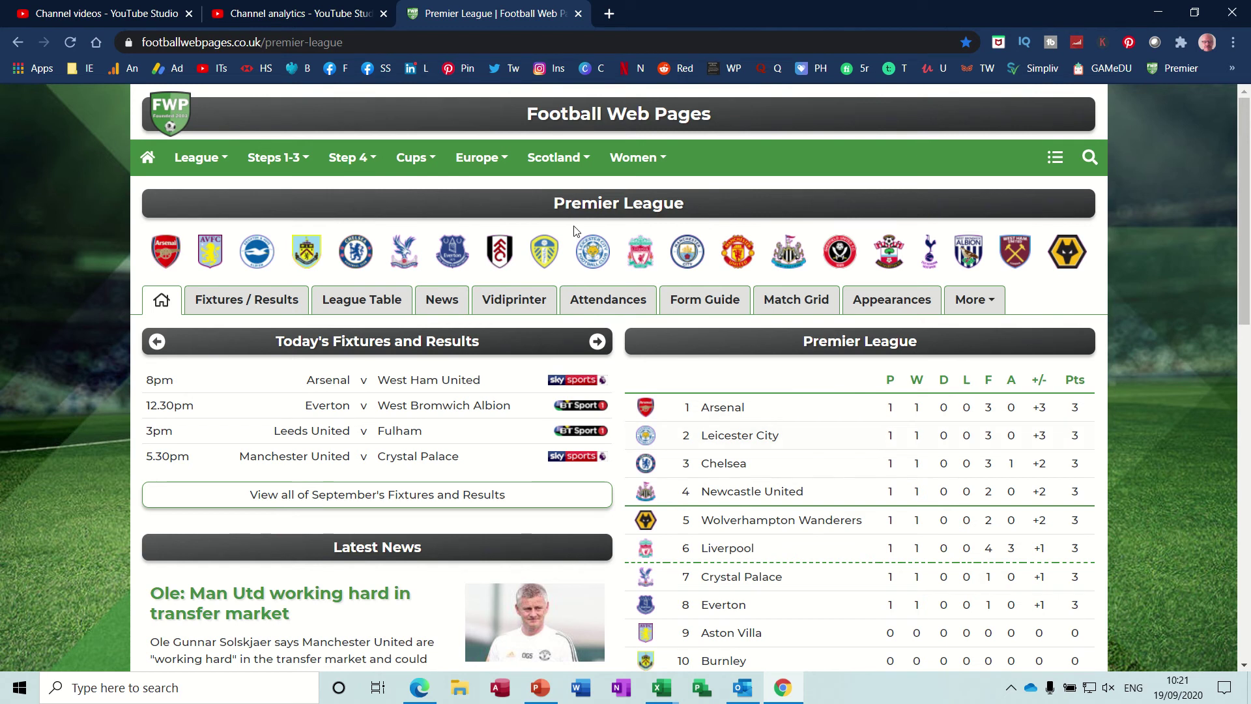
{"action": "left_click", "coordinate": [400, 42]}
{"action": "key", "text": "ctrl+c"}
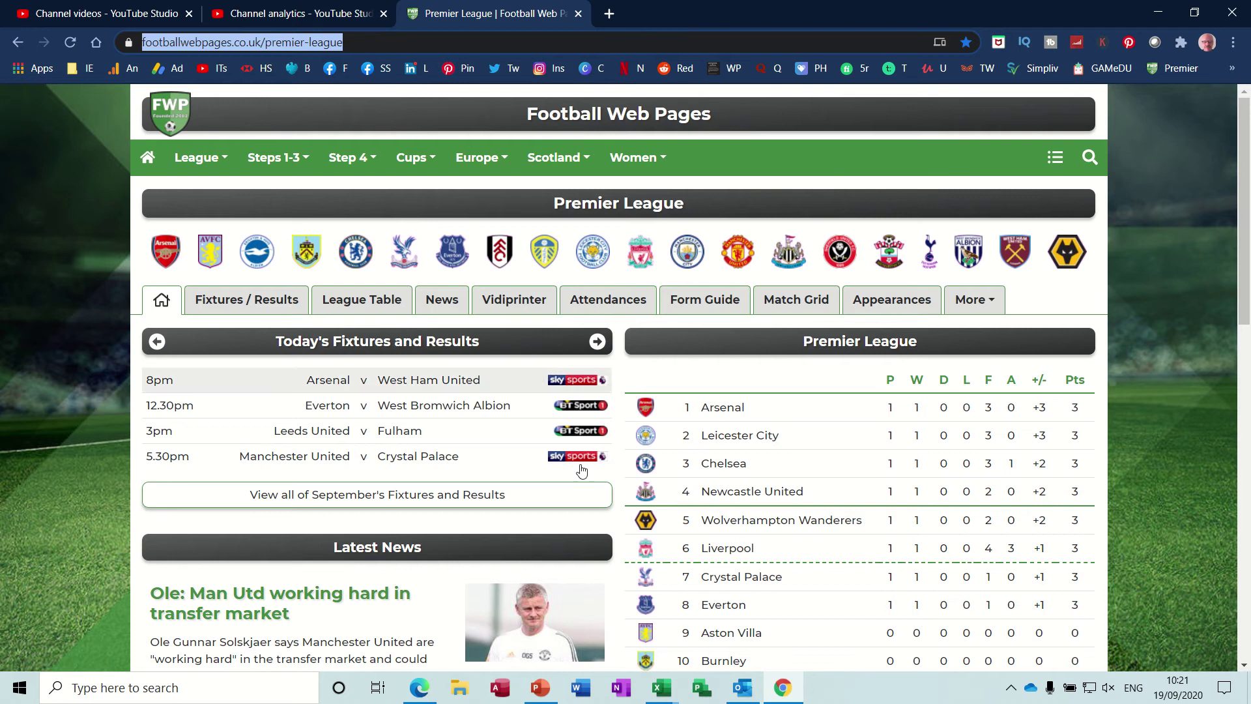
{"action": "left_click", "coordinate": [662, 692]}
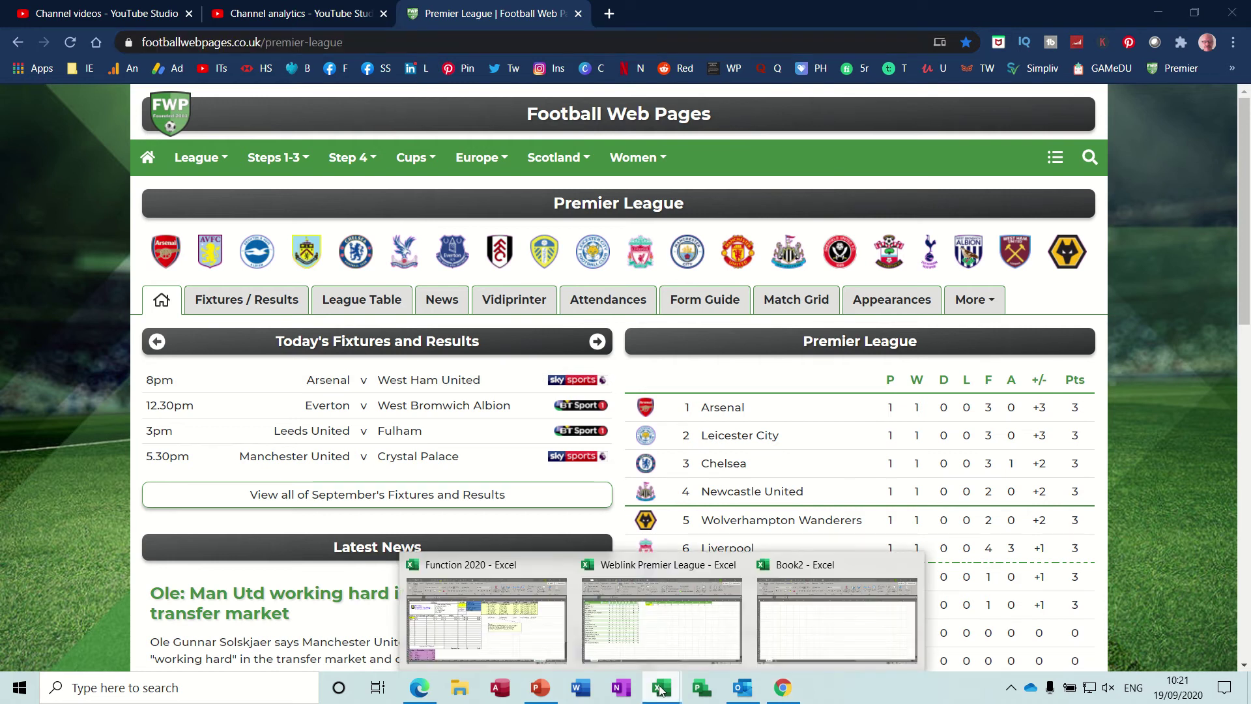
In Book2, import From Web using the pasted footballwebpages.co.uk Premier League address
{"action": "left_click", "coordinate": [802, 631]}
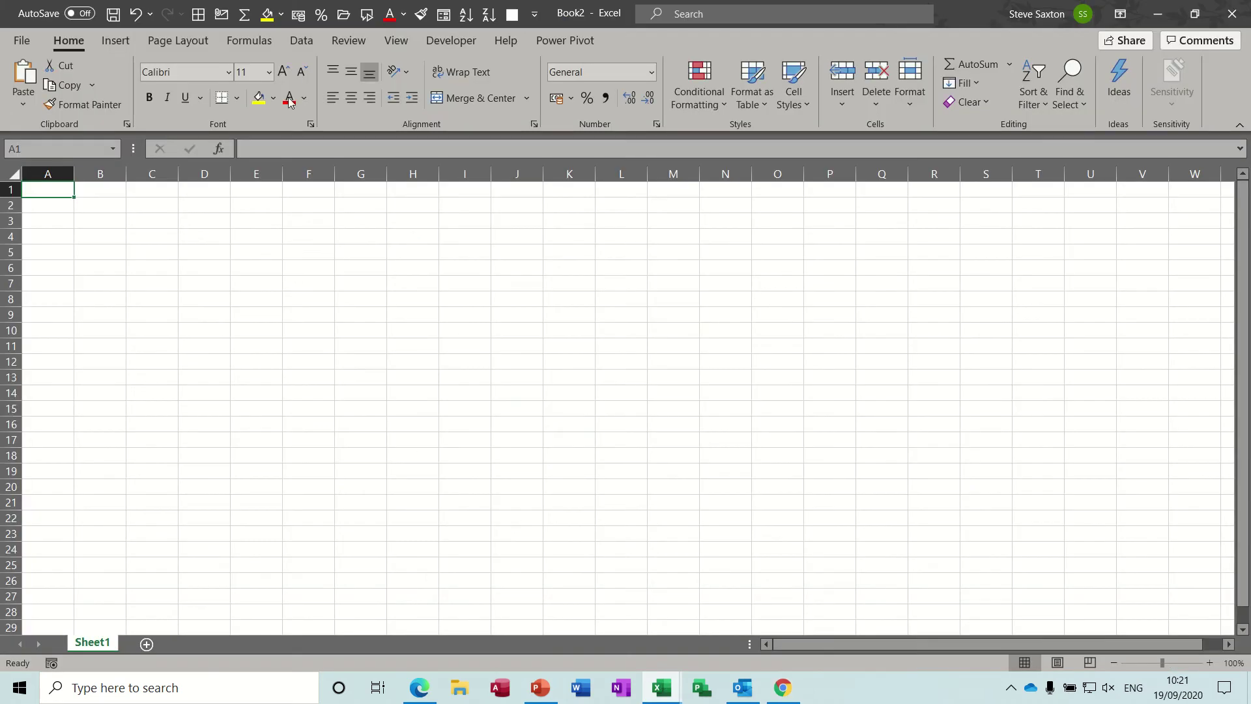
{"action": "left_click", "coordinate": [302, 42]}
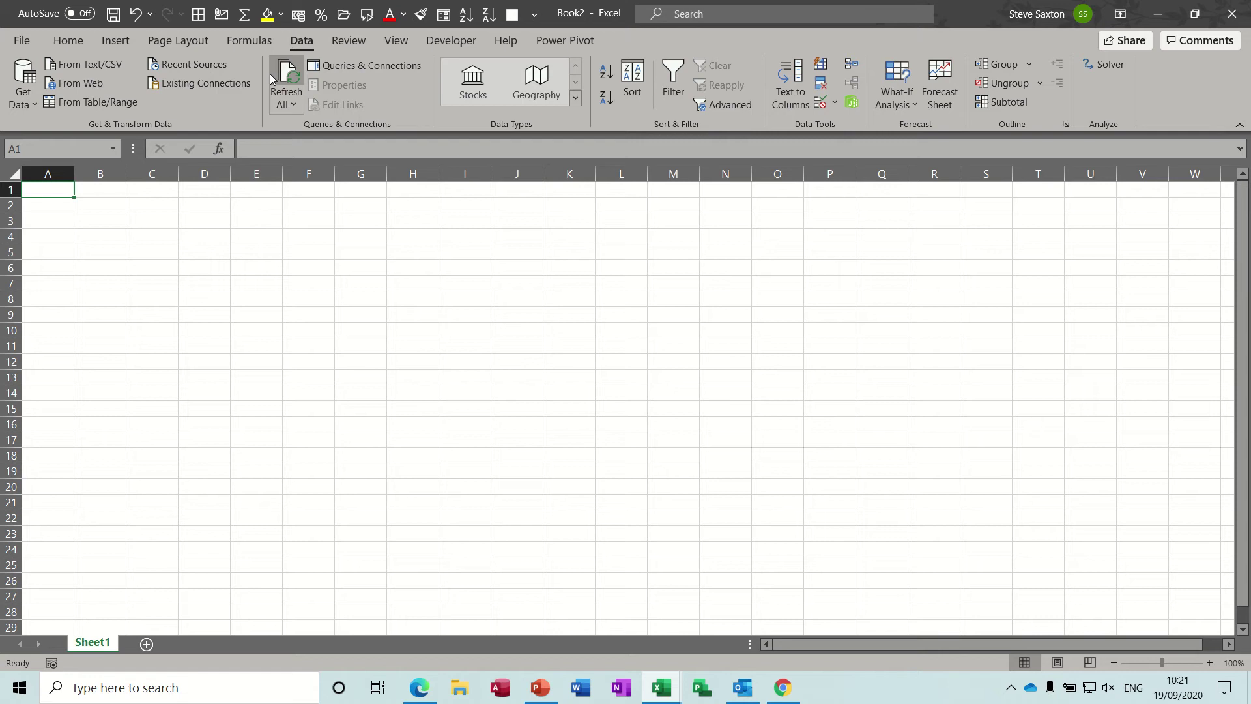
{"action": "left_click", "coordinate": [32, 104]}
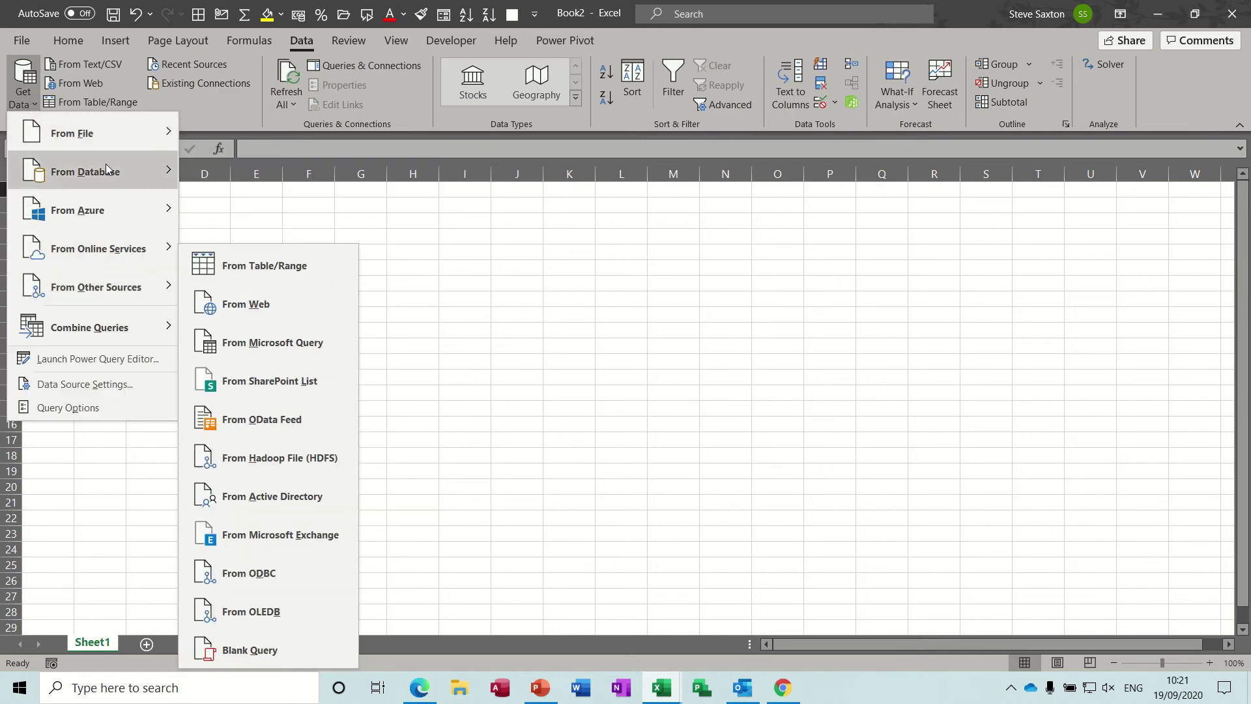
{"action": "mouse_move", "coordinate": [110, 145]}
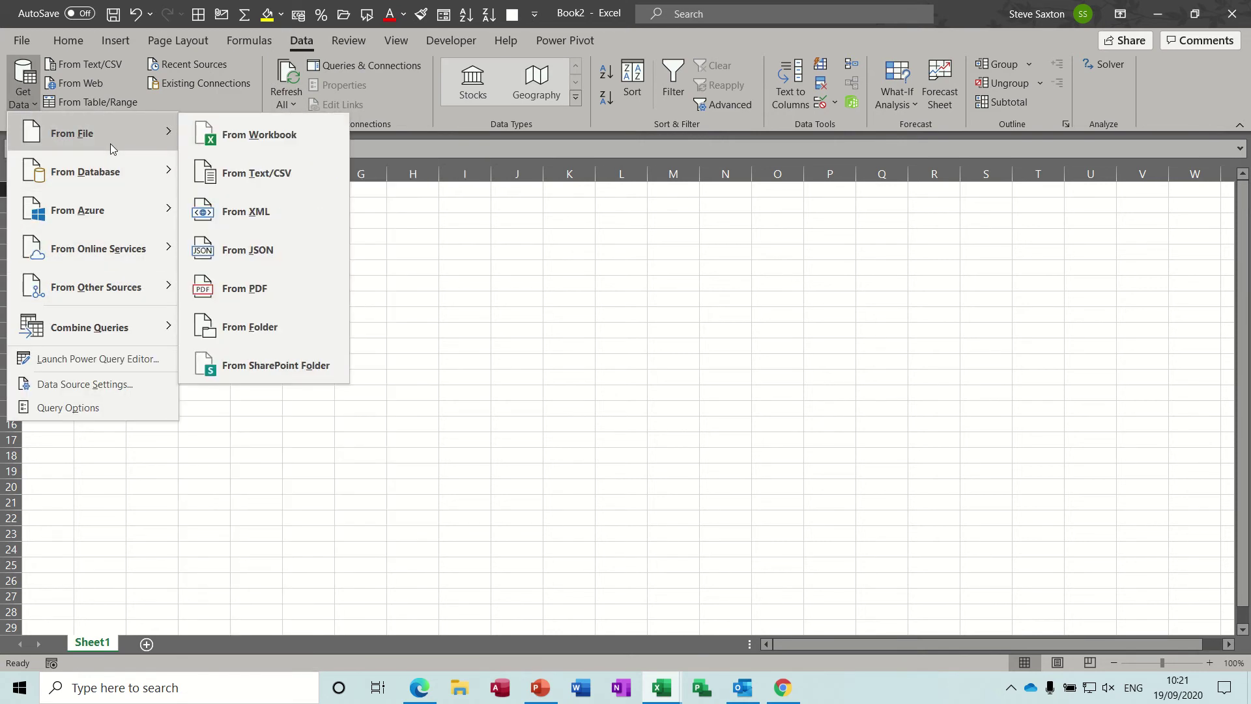
{"action": "left_click", "coordinate": [72, 85]}
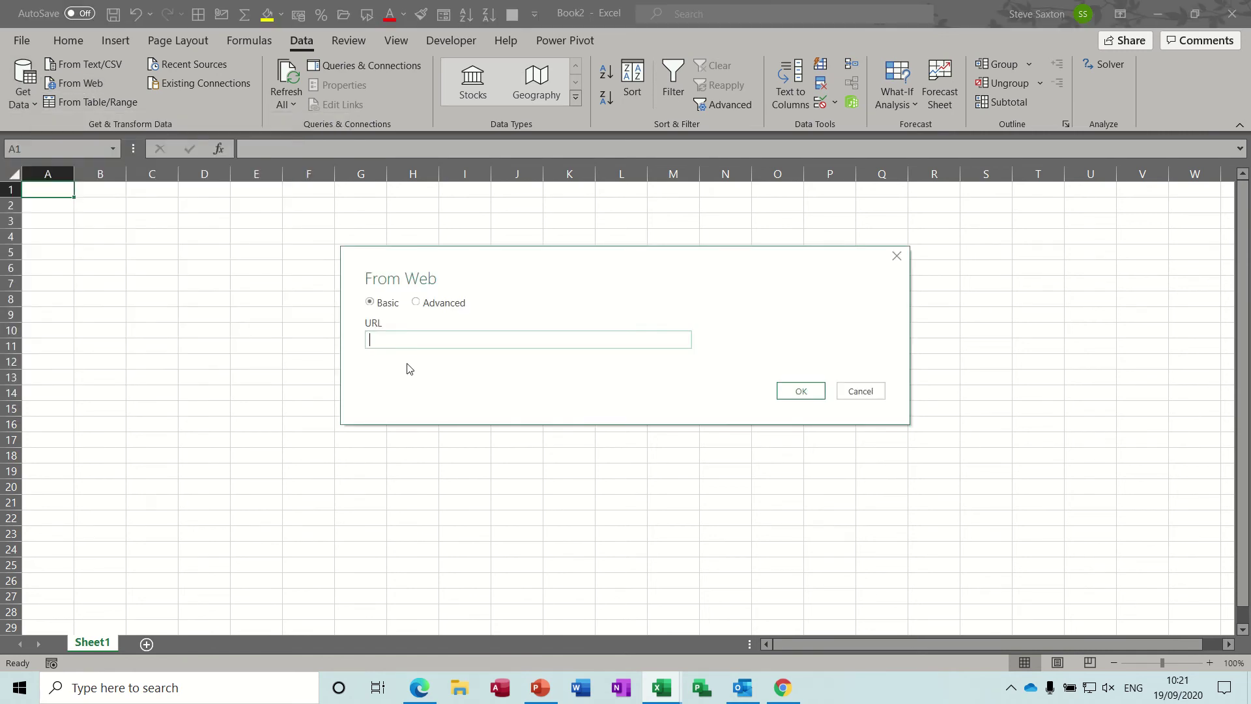
{"action": "key", "text": "ctrl+v"}
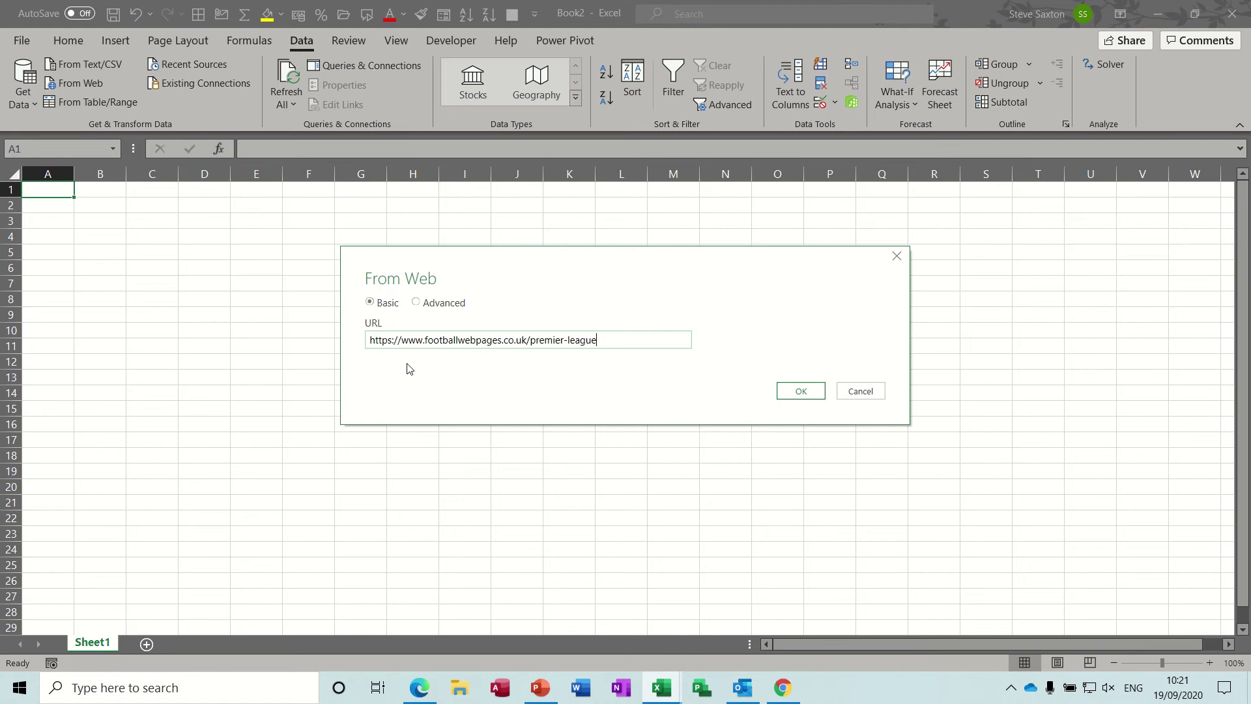
{"action": "left_click", "coordinate": [786, 391]}
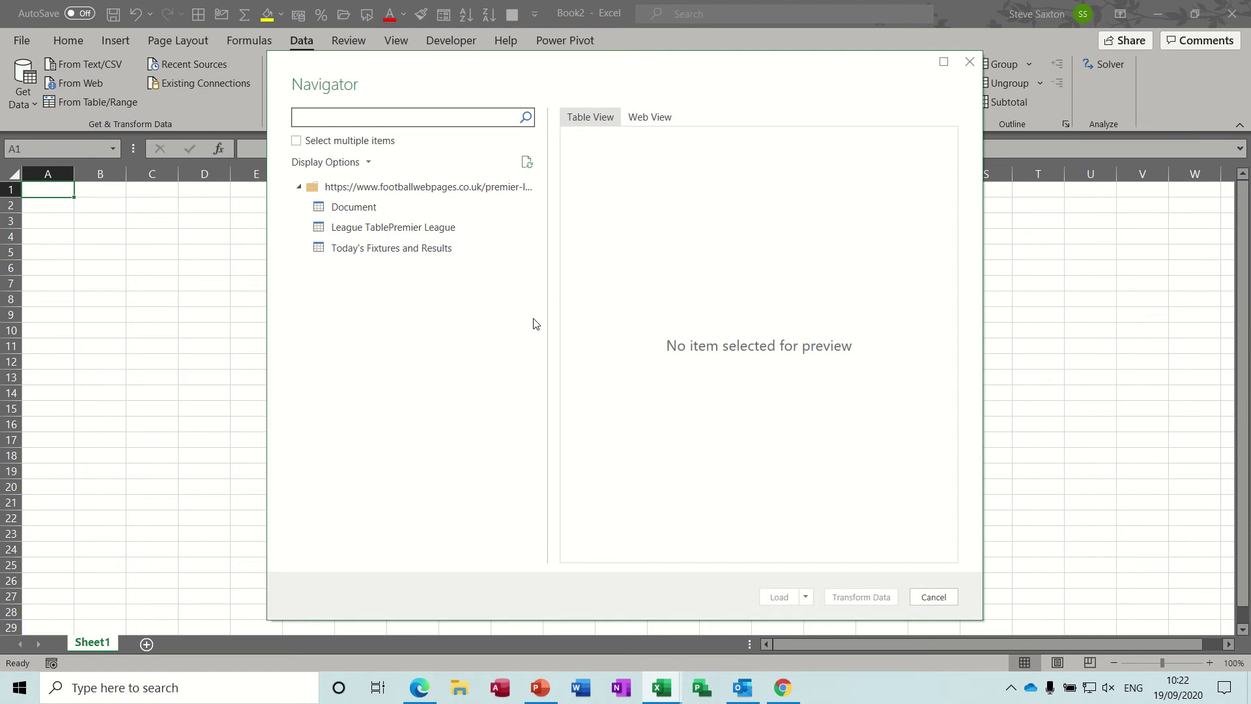
Compare the League TablePremier League and Today's Fixtures previews, settling on the league table in Web View
{"action": "left_click", "coordinate": [420, 231]}
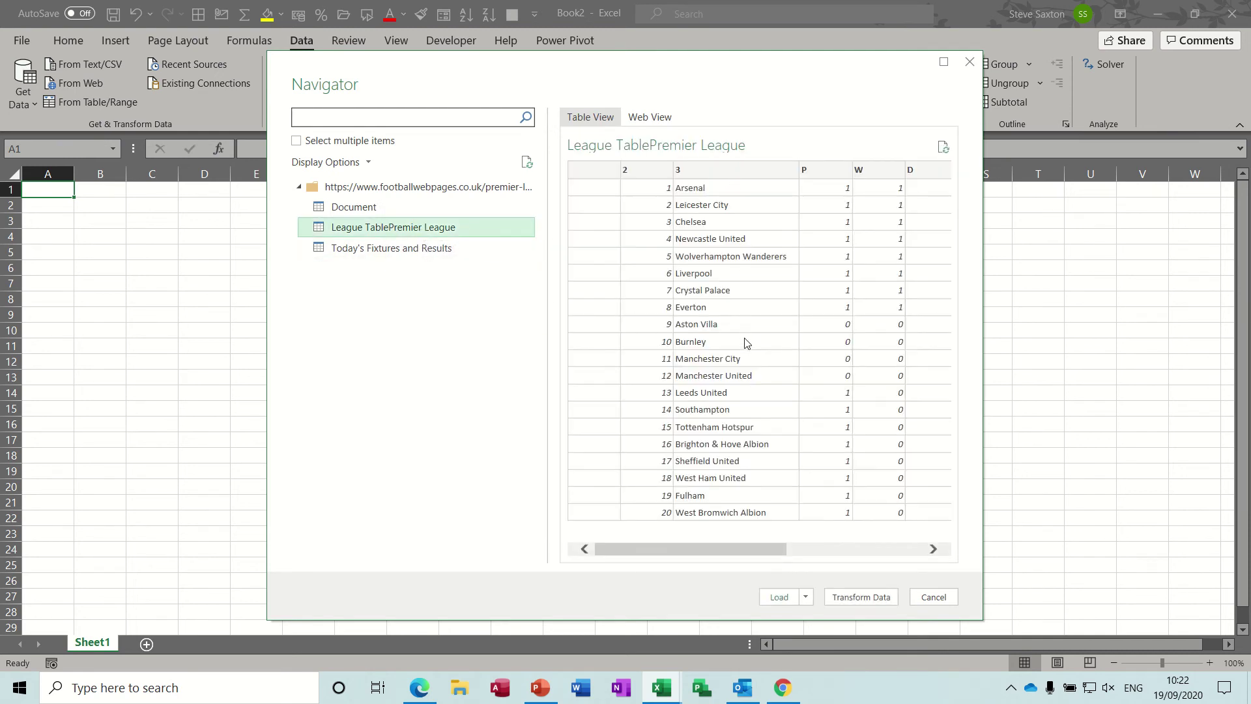
{"action": "left_click", "coordinate": [424, 251]}
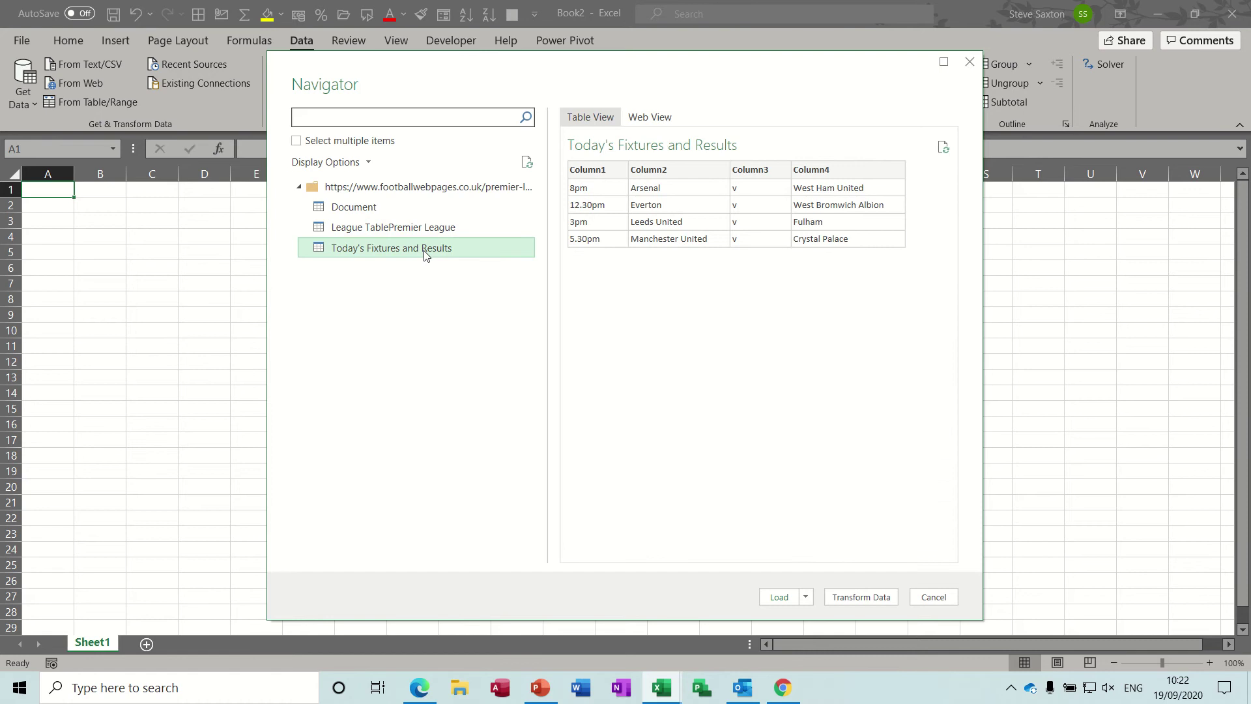
{"action": "left_click", "coordinate": [410, 234]}
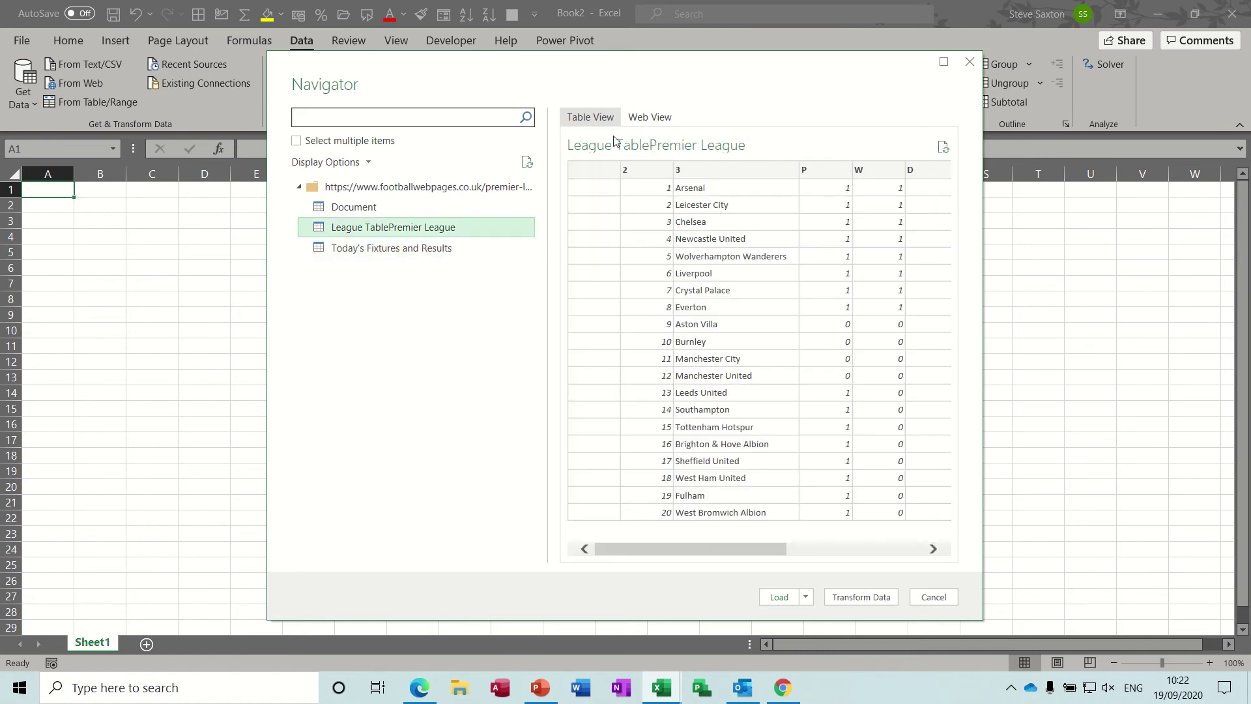
{"action": "left_click", "coordinate": [647, 118]}
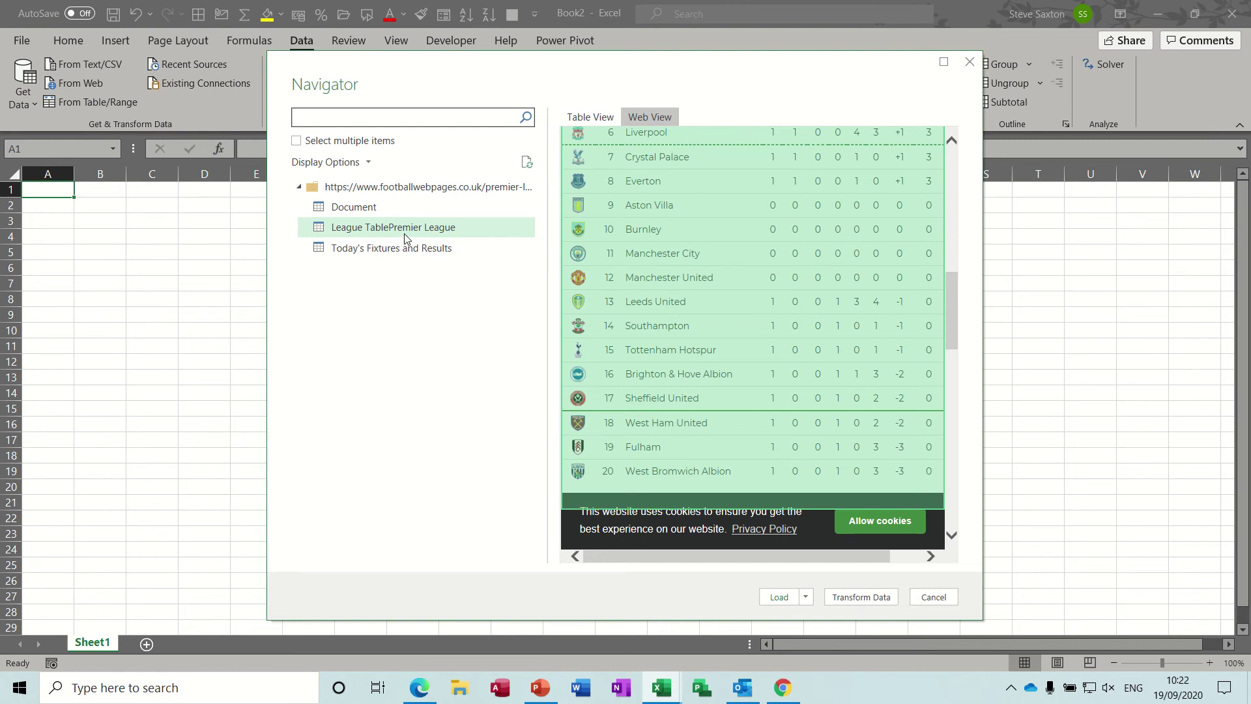
Load the League TablePremier League query to a new sheet and select a cell in it
{"action": "left_click", "coordinate": [778, 597]}
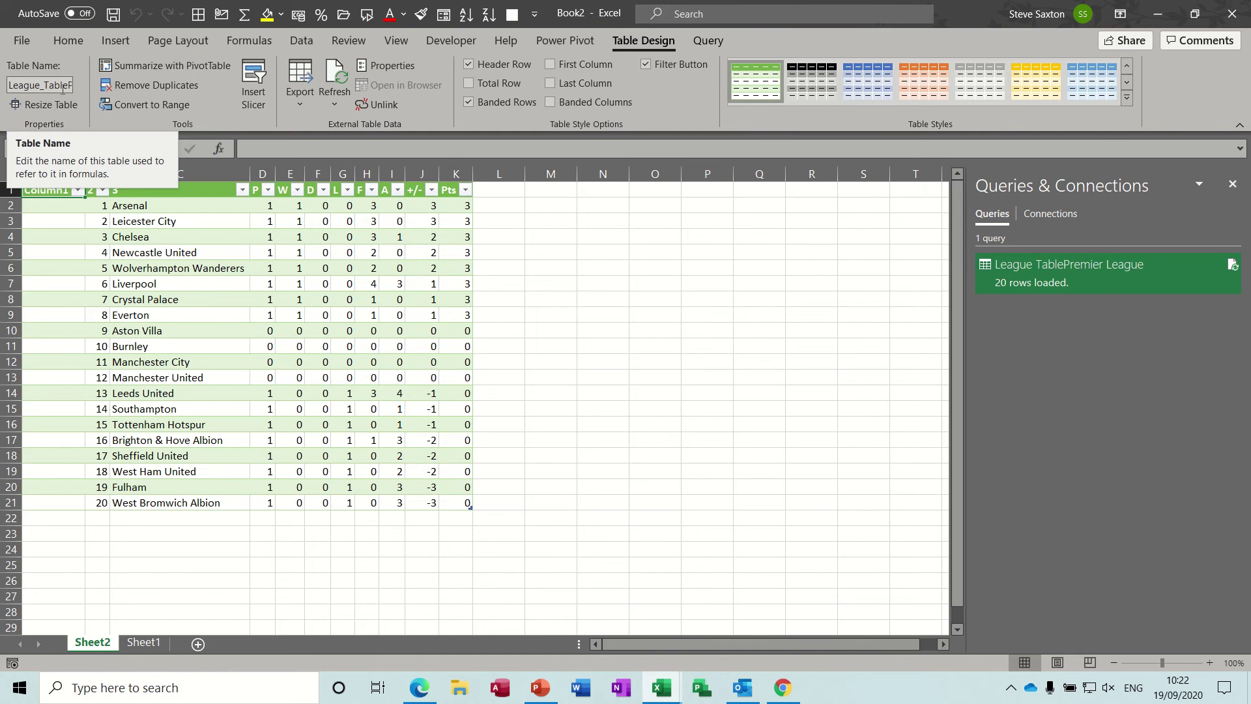
{"action": "left_click", "coordinate": [258, 303]}
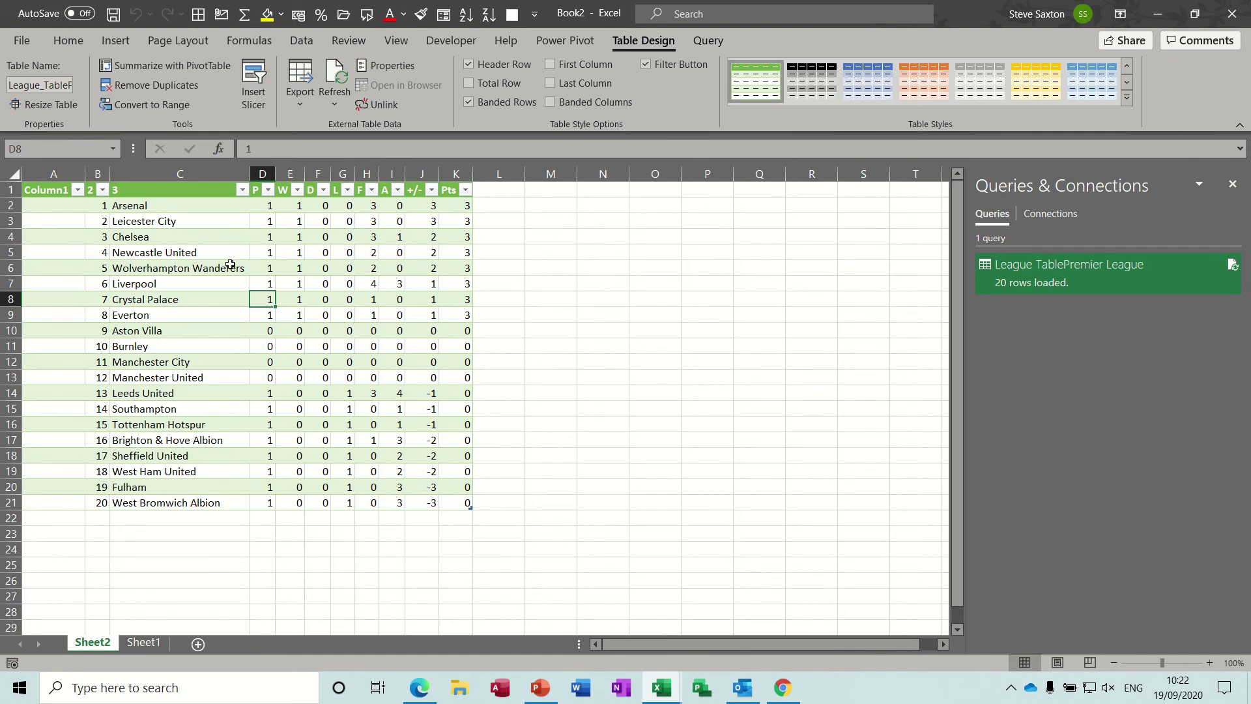
Remove the empty Column1 and drag the team-name column to the far left
{"action": "left_click", "coordinate": [302, 41]}
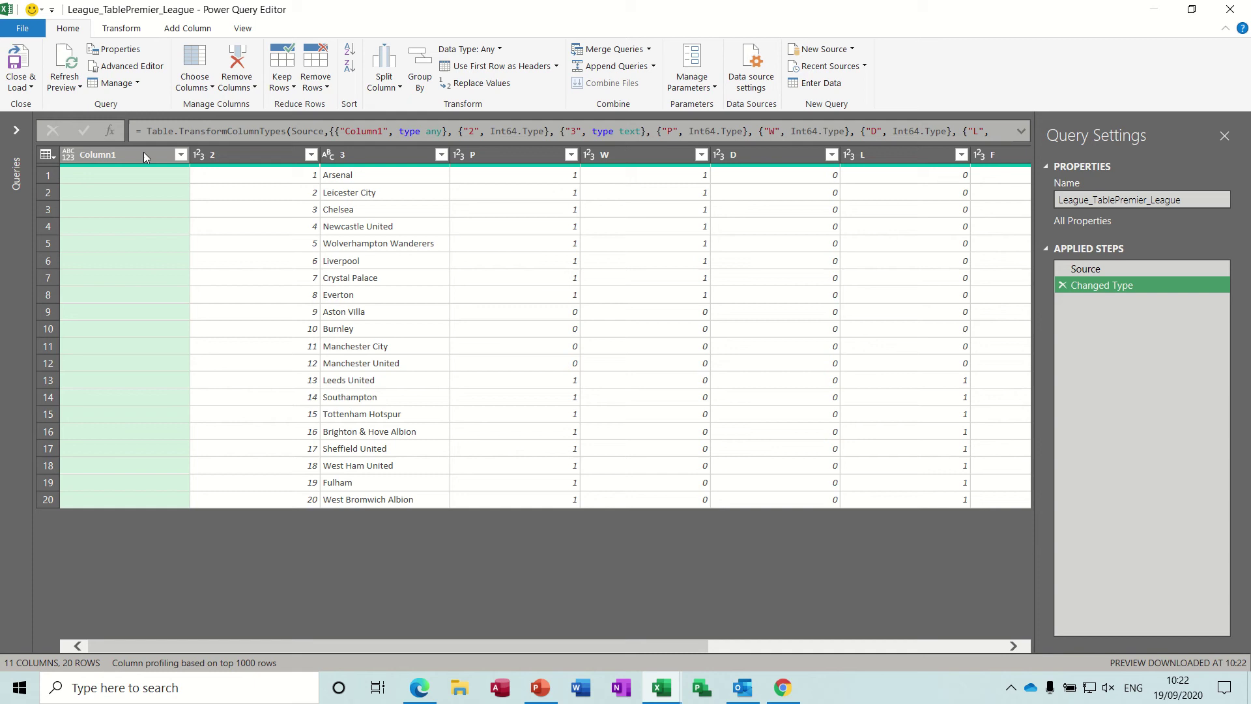
{"action": "left_click", "coordinate": [238, 70]}
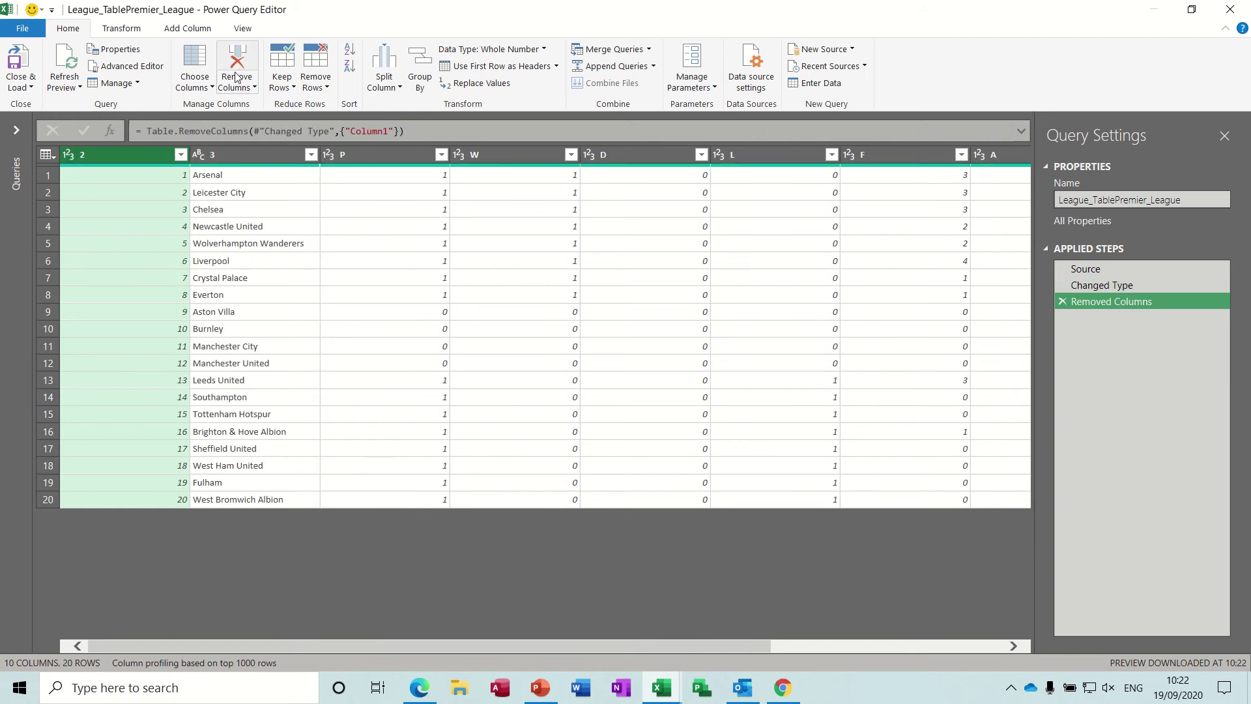
{"action": "left_click", "coordinate": [232, 156]}
{"action": "left_click_drag", "start_coordinate": [233, 155], "coordinate": [80, 166]}
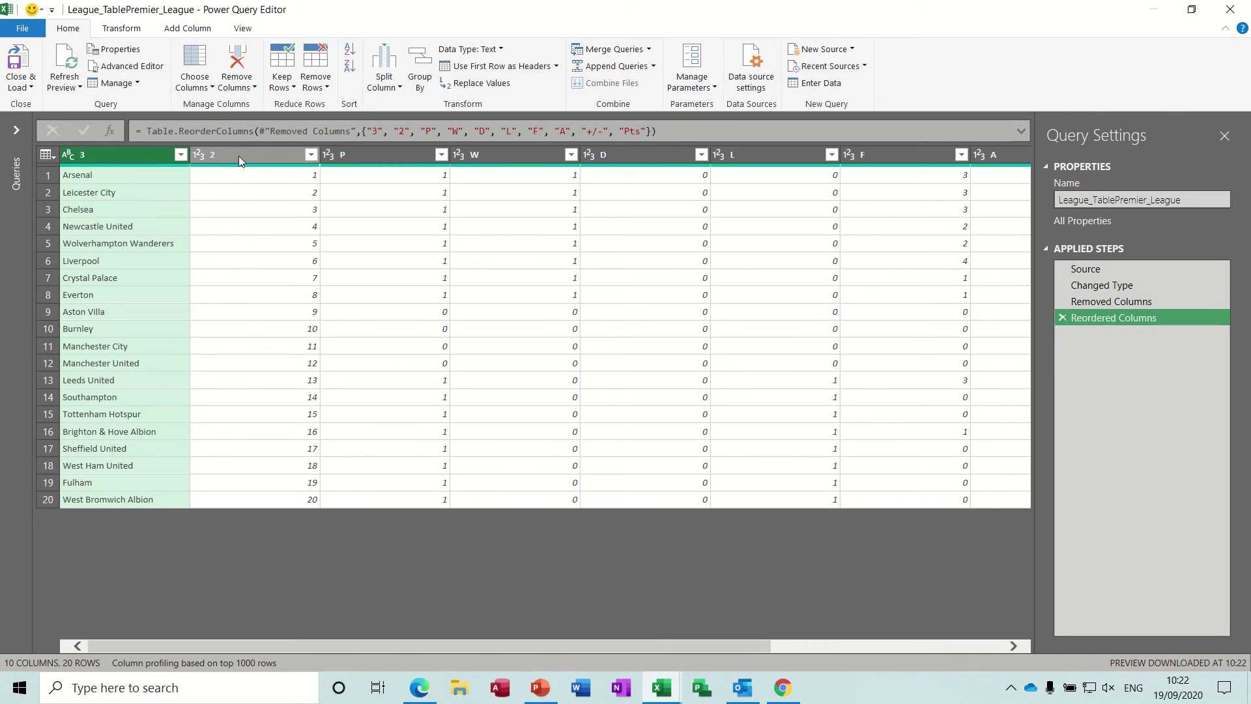
Rename the team-name column to Team
{"action": "right_click", "coordinate": [123, 154]}
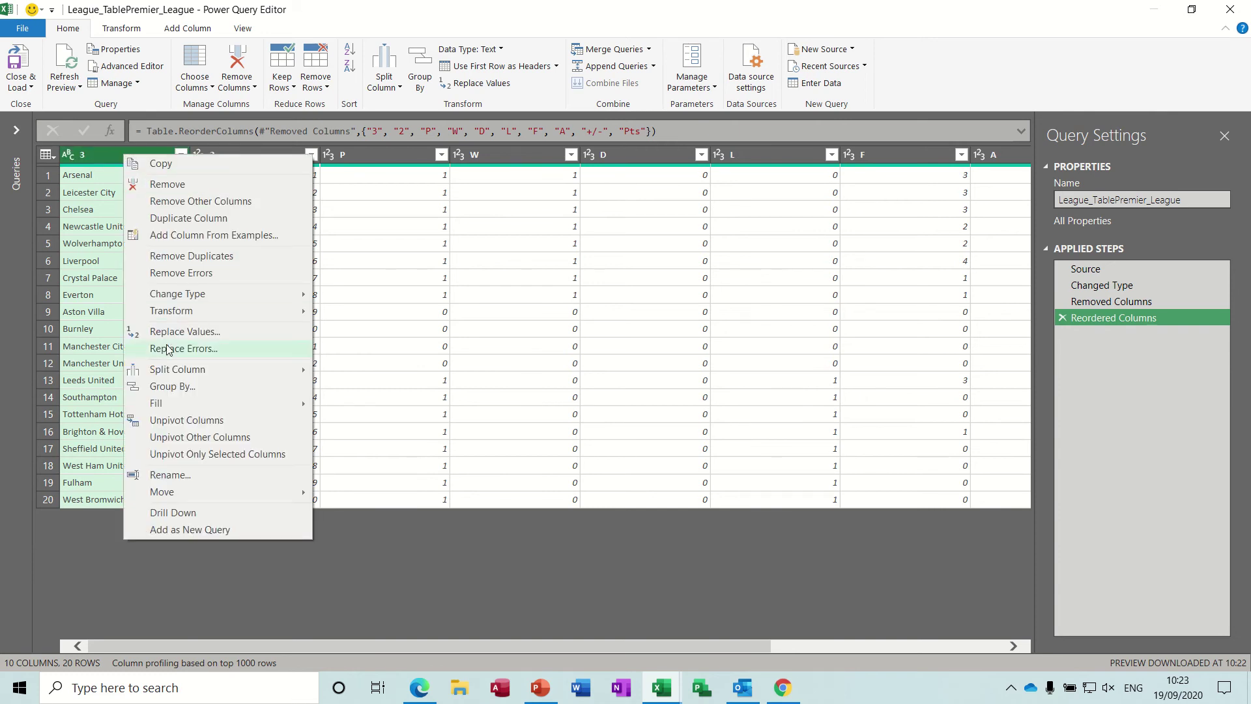
{"action": "left_click", "coordinate": [171, 475]}
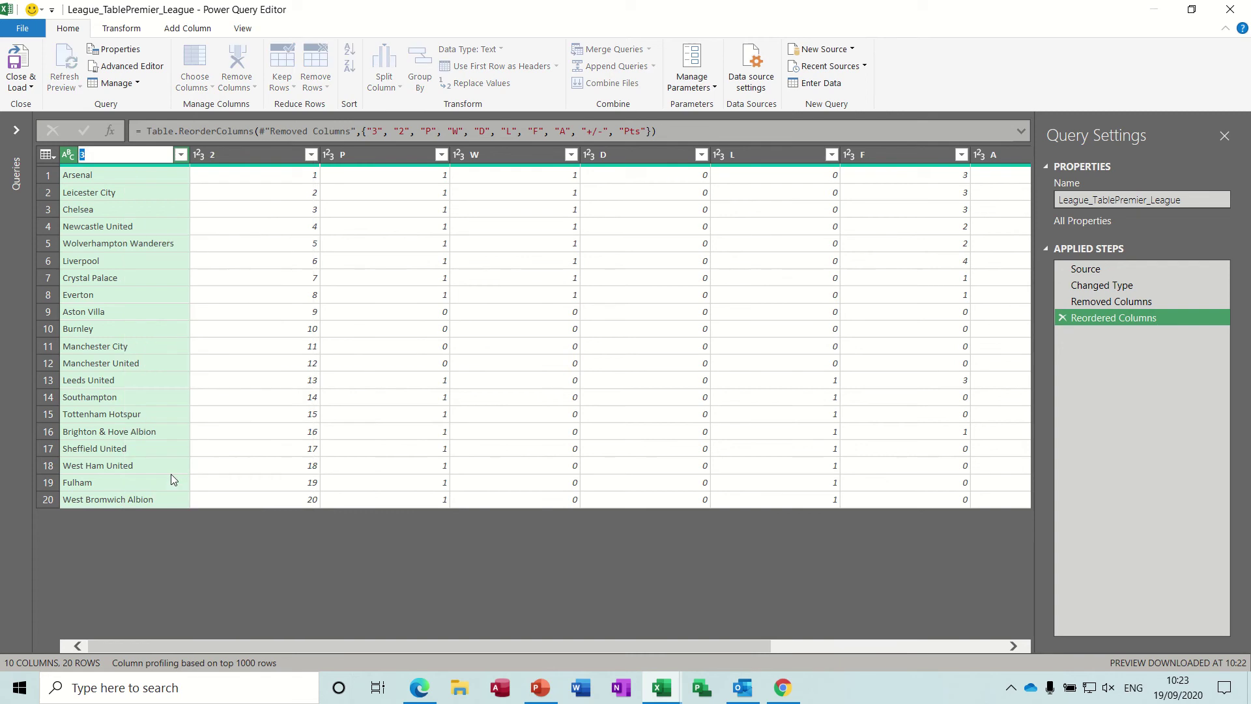
{"action": "type", "text": "Team"}
{"action": "key", "text": "Return"}
Rename column 2 to Position
{"action": "right_click", "coordinate": [232, 157]}
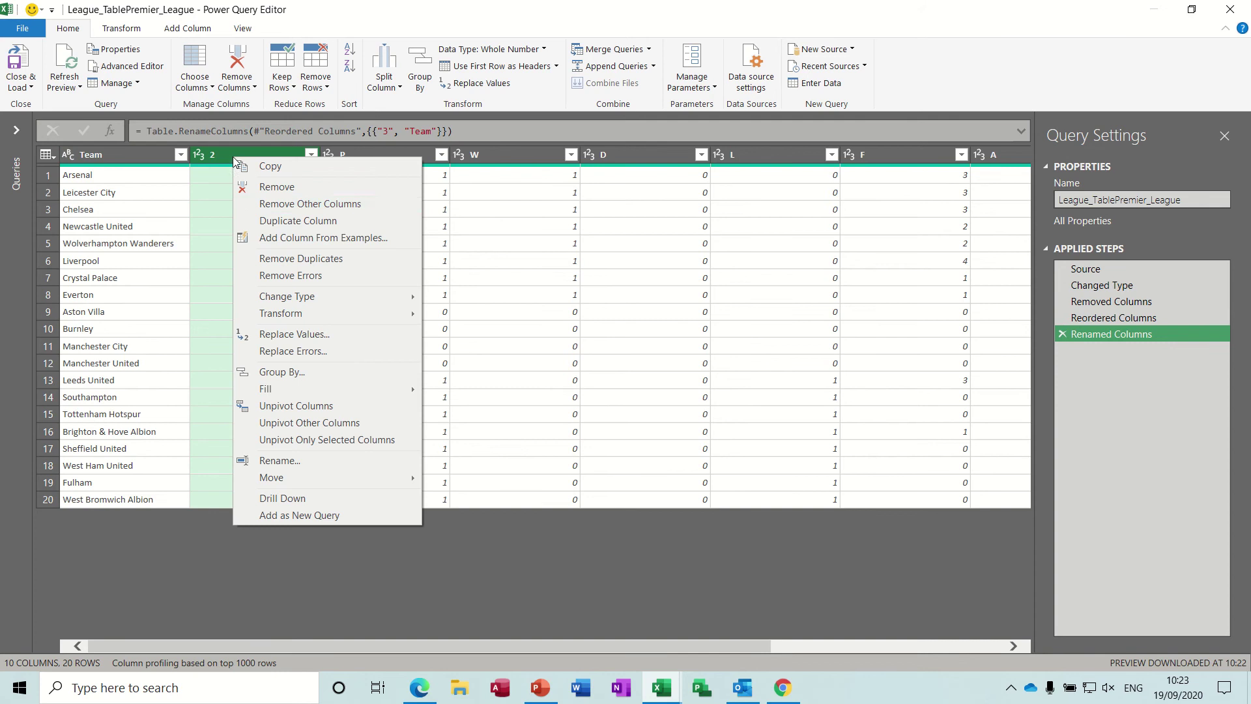
{"action": "left_click", "coordinate": [274, 460]}
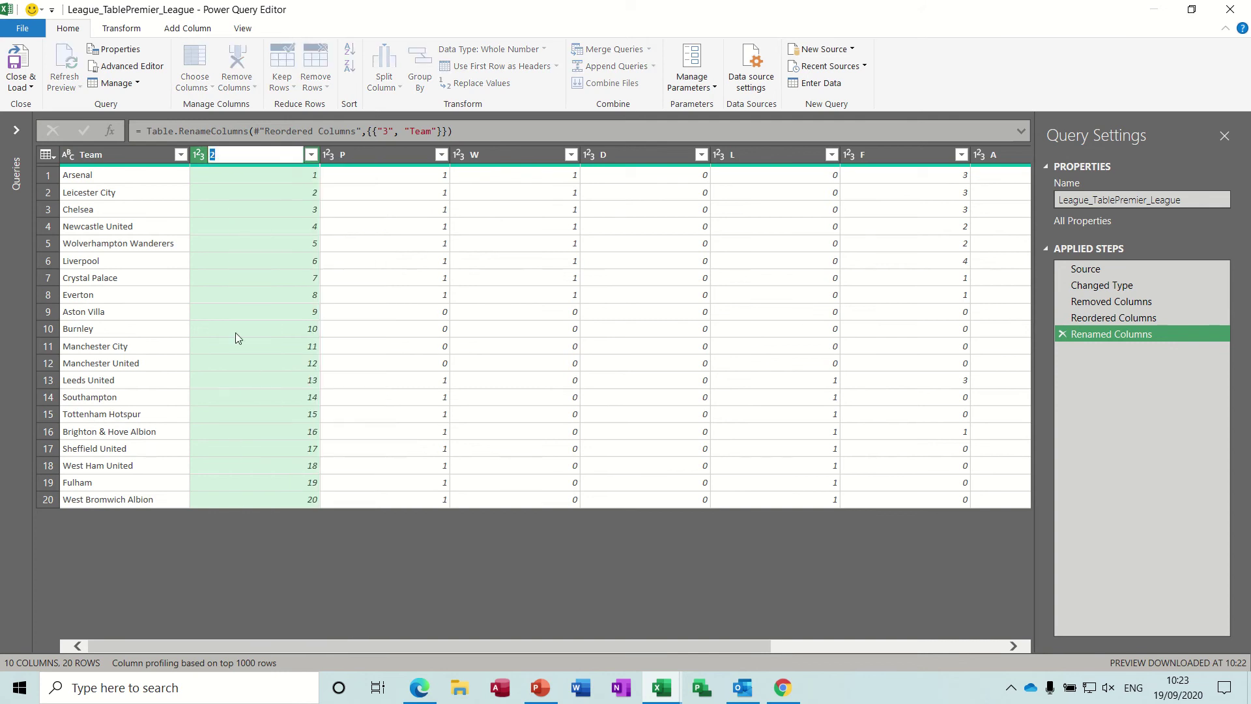
{"action": "type", "text": "Position"}
{"action": "key", "text": "Return"}
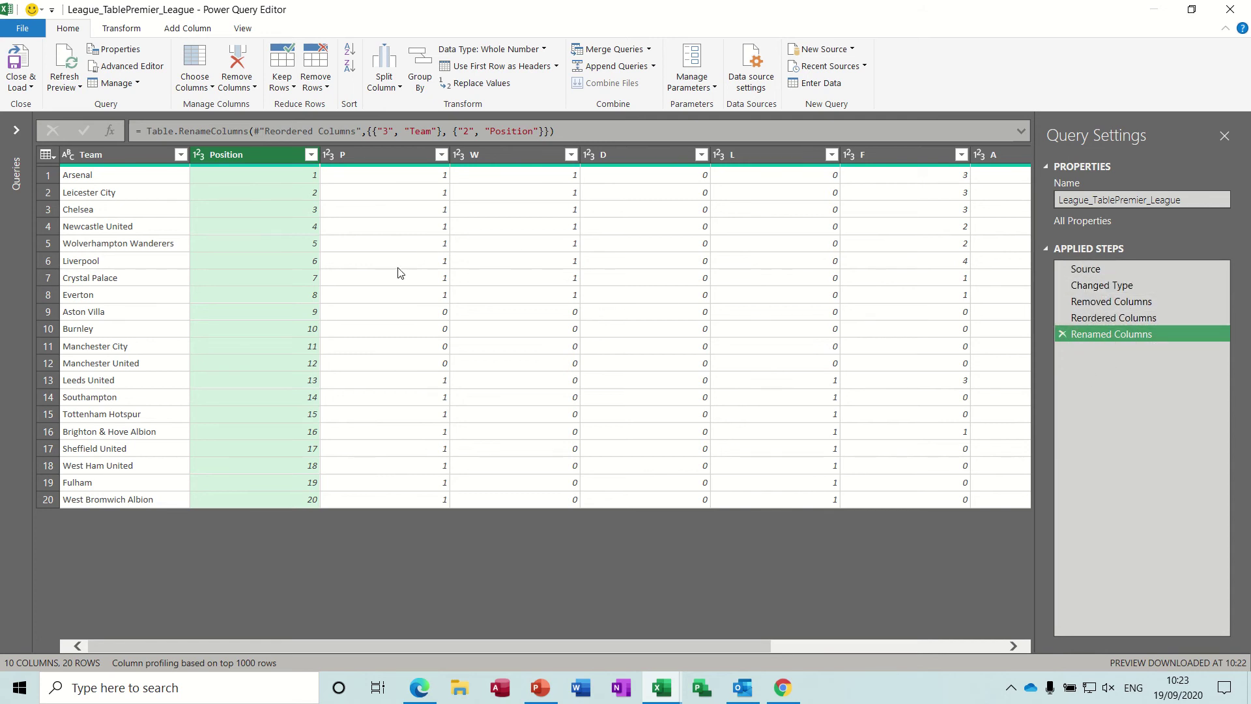
Close & Load the query and rename the Sheet3 worksheet to Prem
{"action": "left_click", "coordinate": [19, 65]}
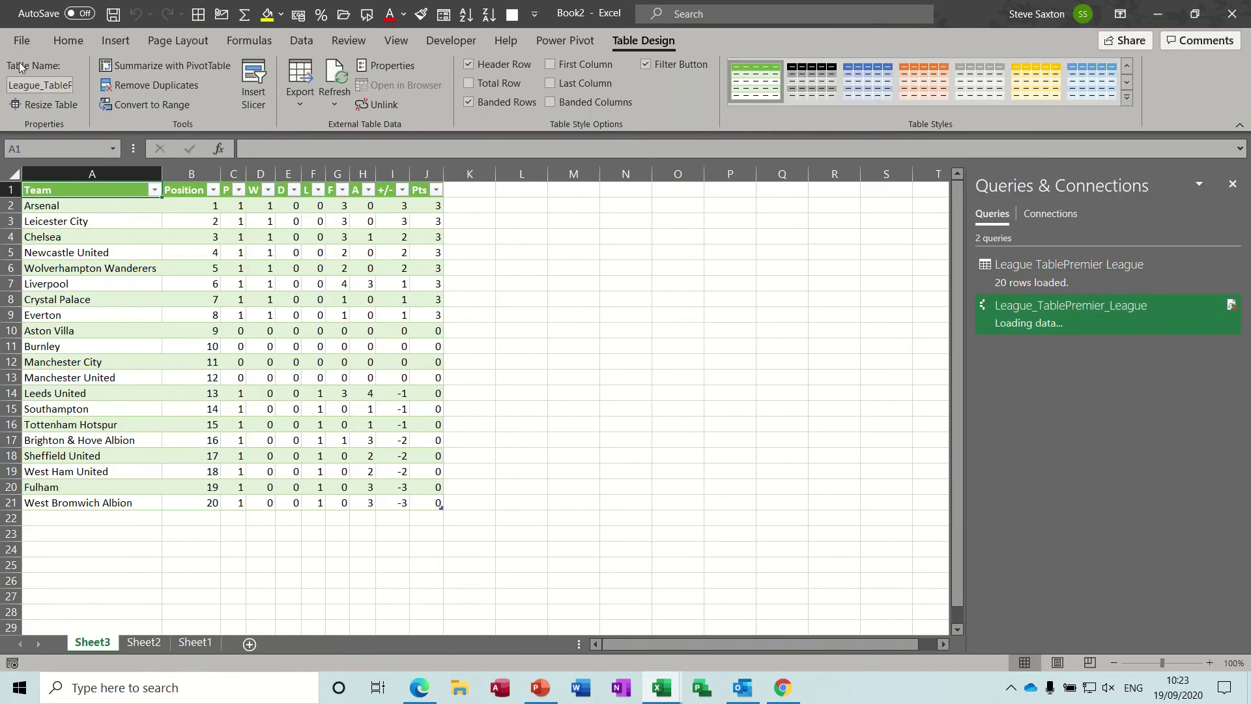
{"action": "double_click", "coordinate": [96, 642]}
{"action": "type", "text": "Prem"}
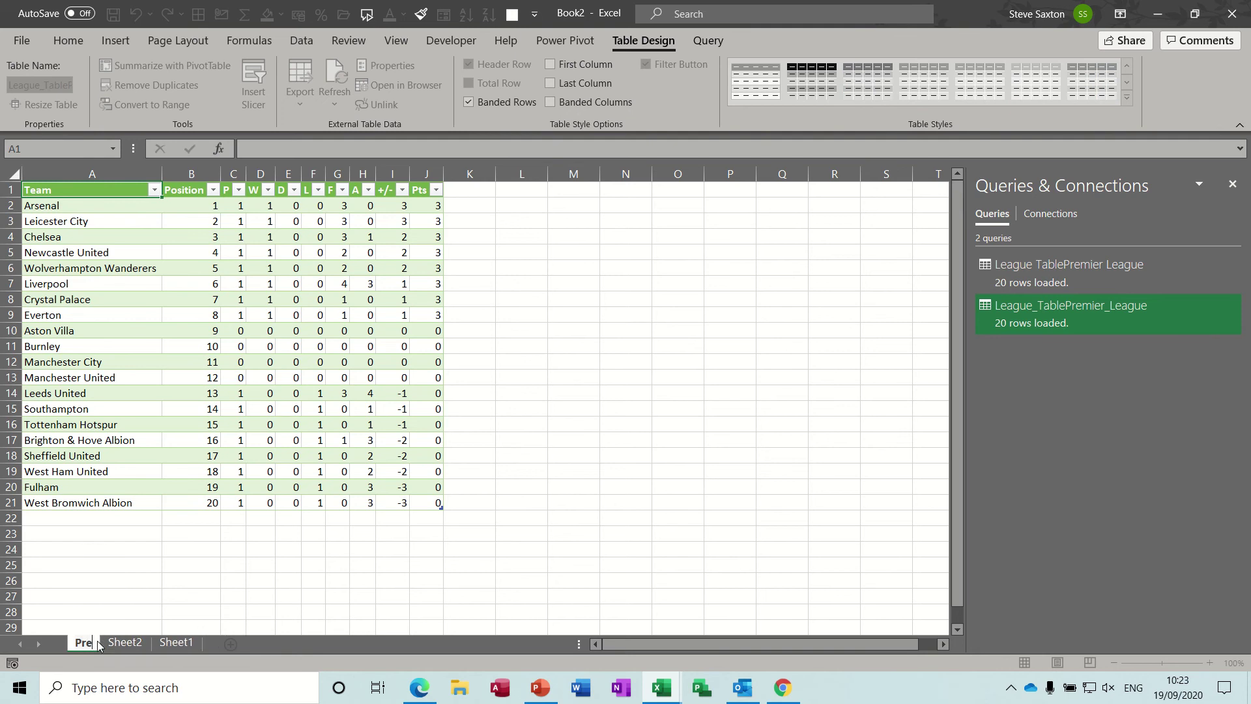
{"action": "left_click", "coordinate": [108, 378]}
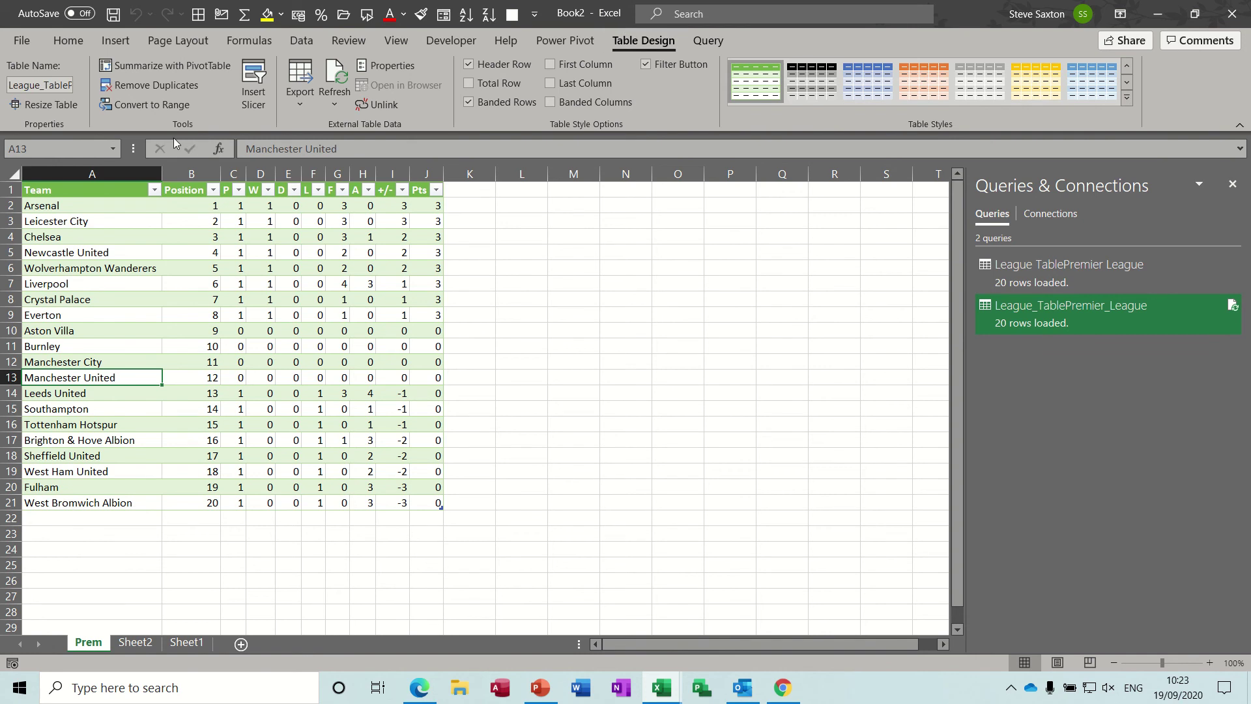
Rename the loaded table to Prem
{"action": "left_click", "coordinate": [10, 87]}
{"action": "left_click_drag", "start_coordinate": [10, 86], "coordinate": [91, 99]}
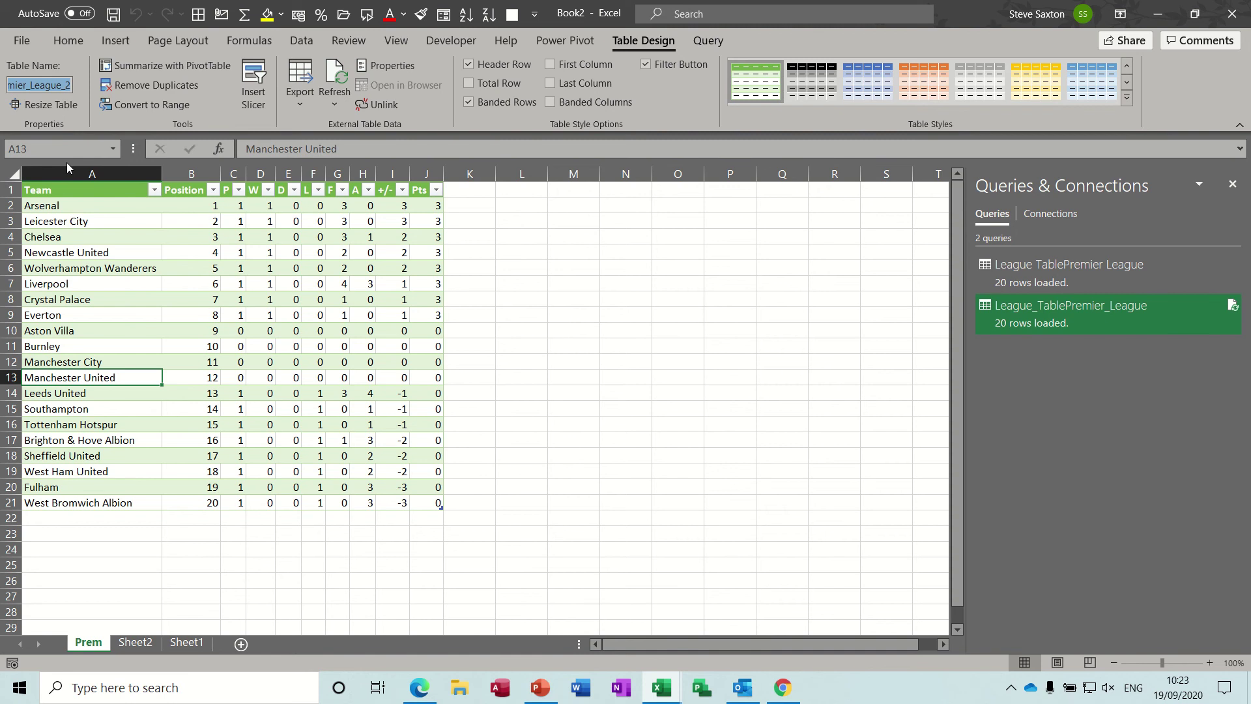
{"action": "type", "text": "Prem"}
{"action": "left_click", "coordinate": [83, 301]}
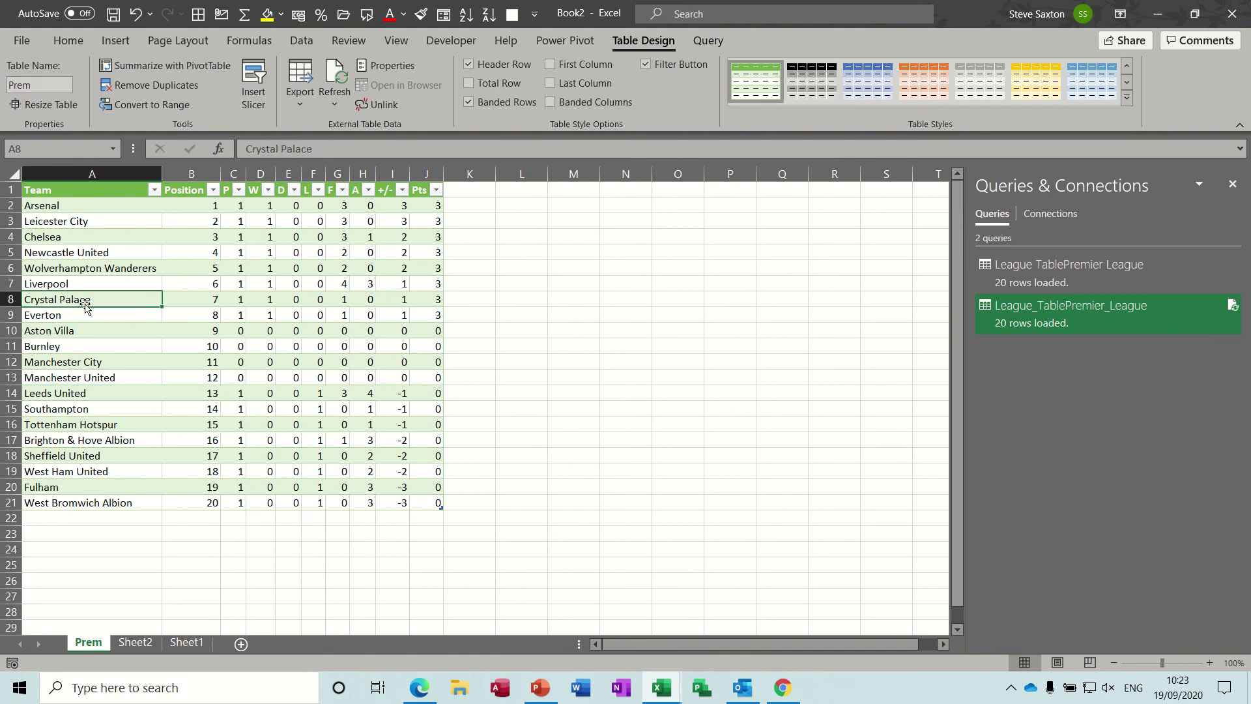
Verify through the Name Box that Prem selects the table's A1:J21 data
{"action": "left_click_drag", "start_coordinate": [28, 190], "coordinate": [437, 504]}
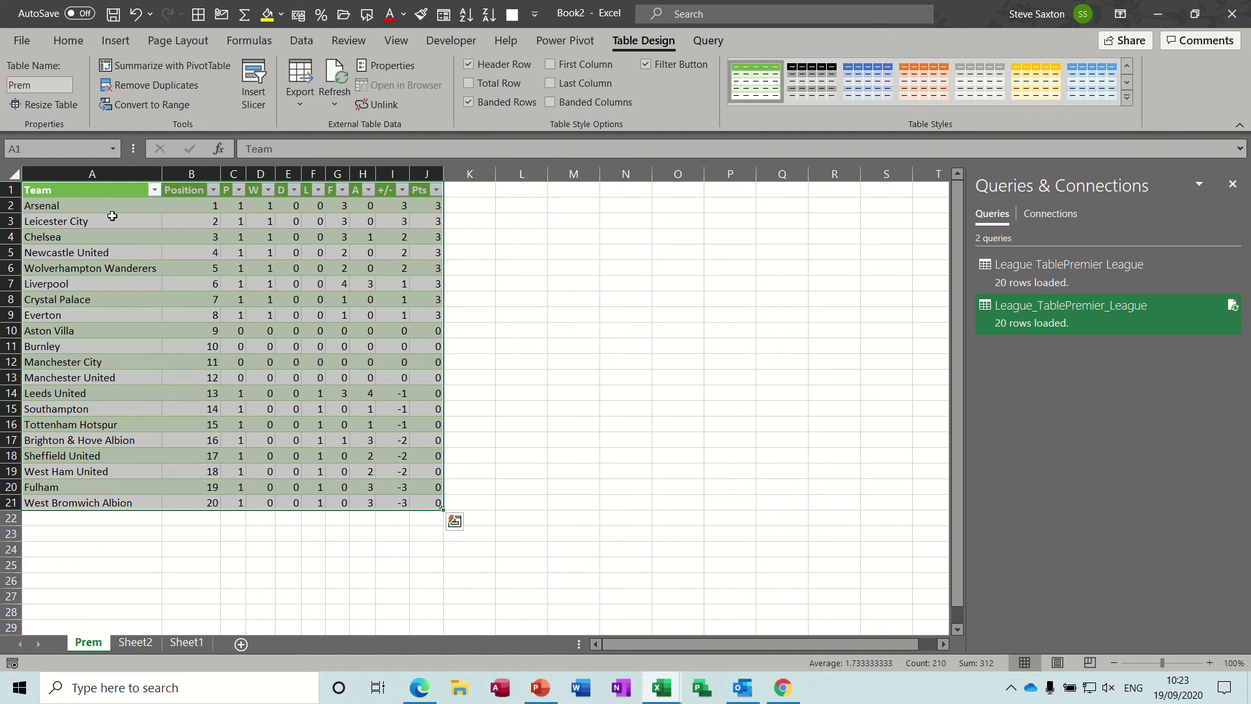
{"action": "left_click", "coordinate": [65, 152]}
{"action": "type", "text": "Prem"}
{"action": "key", "text": "Return"}
{"action": "left_click", "coordinate": [128, 232]}
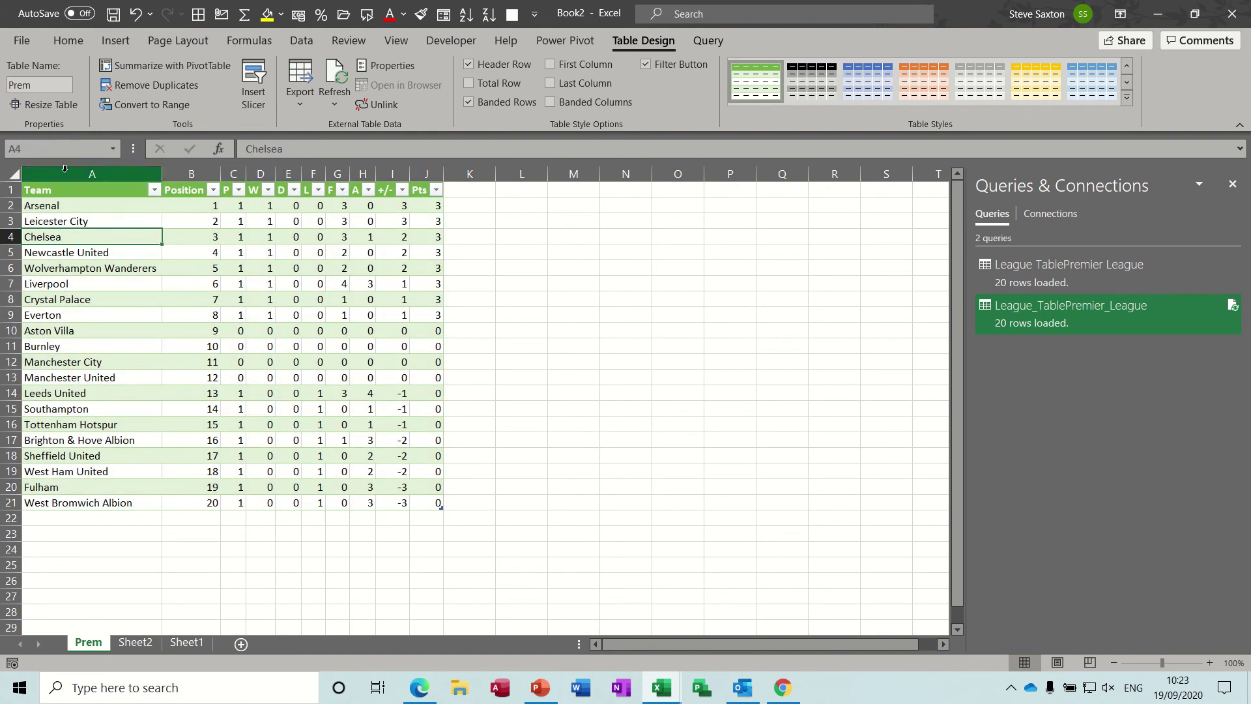
{"action": "left_click", "coordinate": [68, 208]}
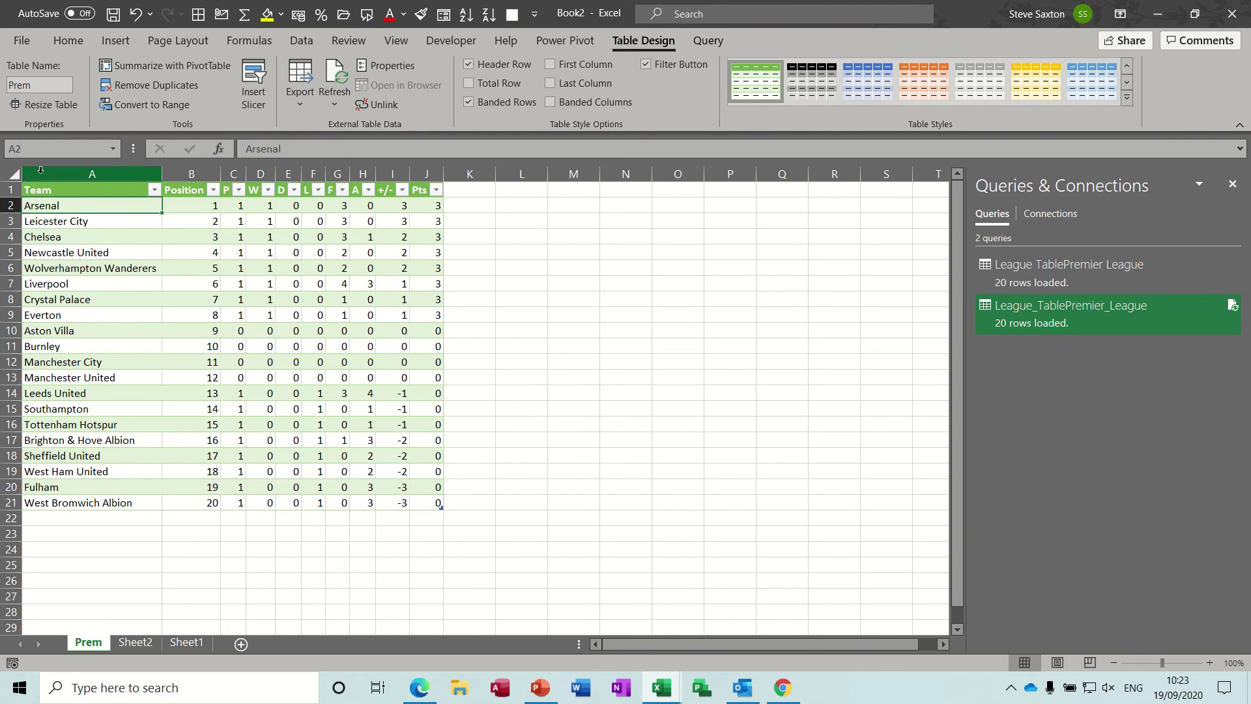
{"action": "left_click_drag", "start_coordinate": [40, 189], "coordinate": [426, 498]}
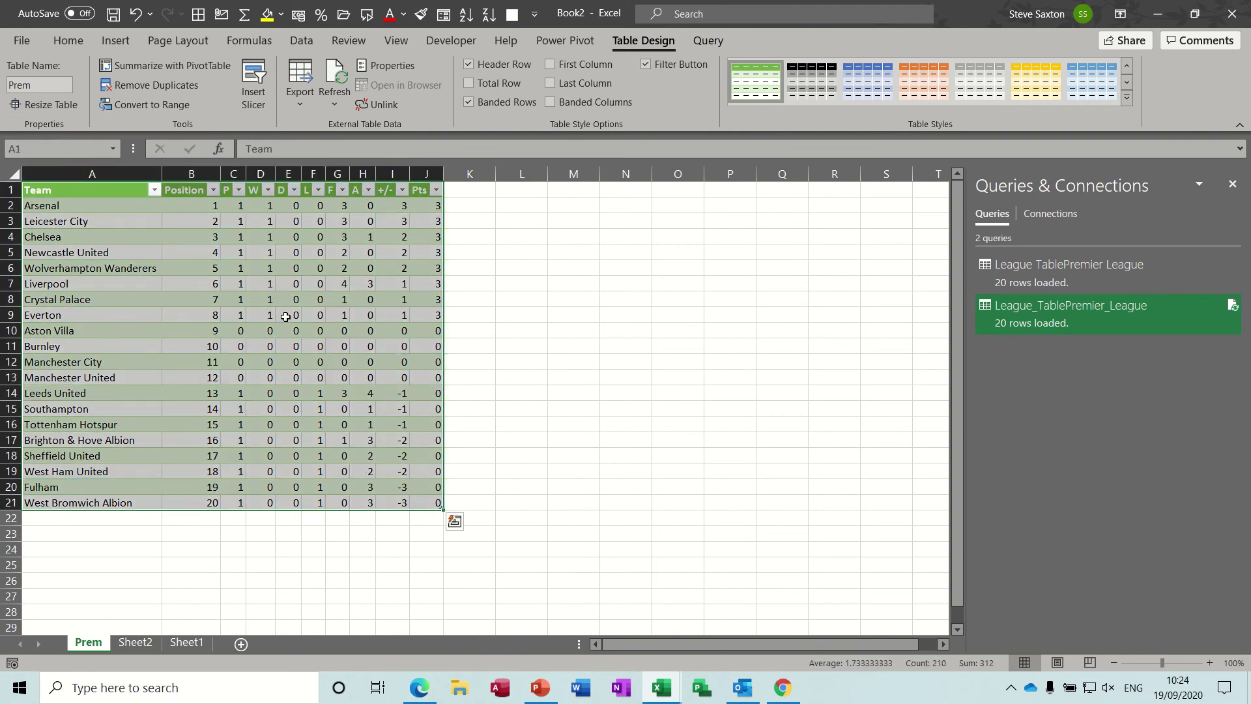
{"action": "left_click", "coordinate": [113, 149]}
{"action": "left_click", "coordinate": [75, 165]}
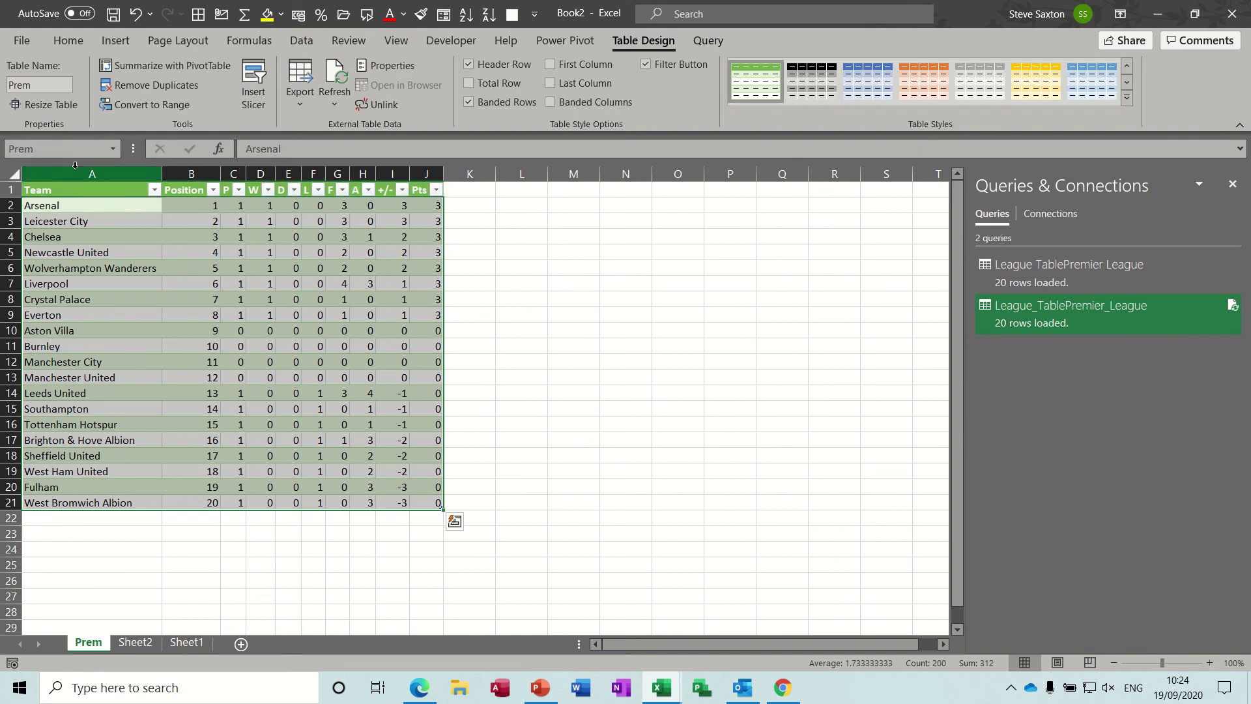
{"action": "left_click", "coordinate": [354, 396]}
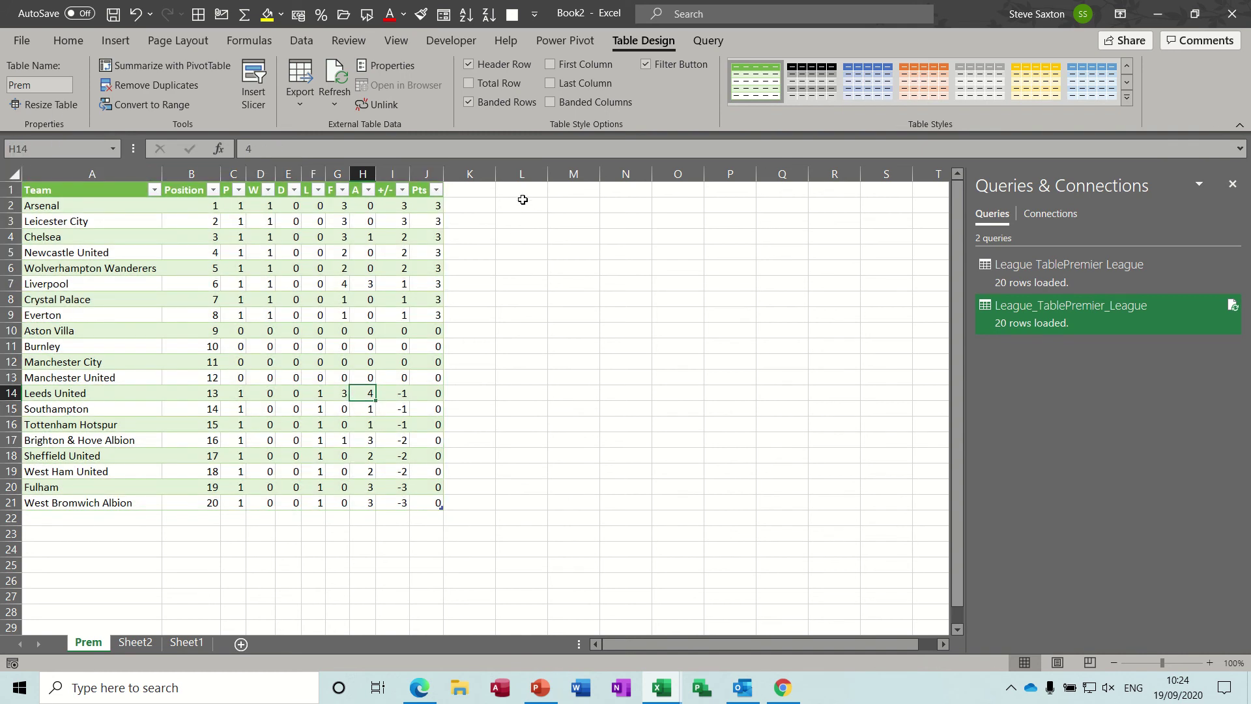
{"action": "left_click", "coordinate": [126, 189]}
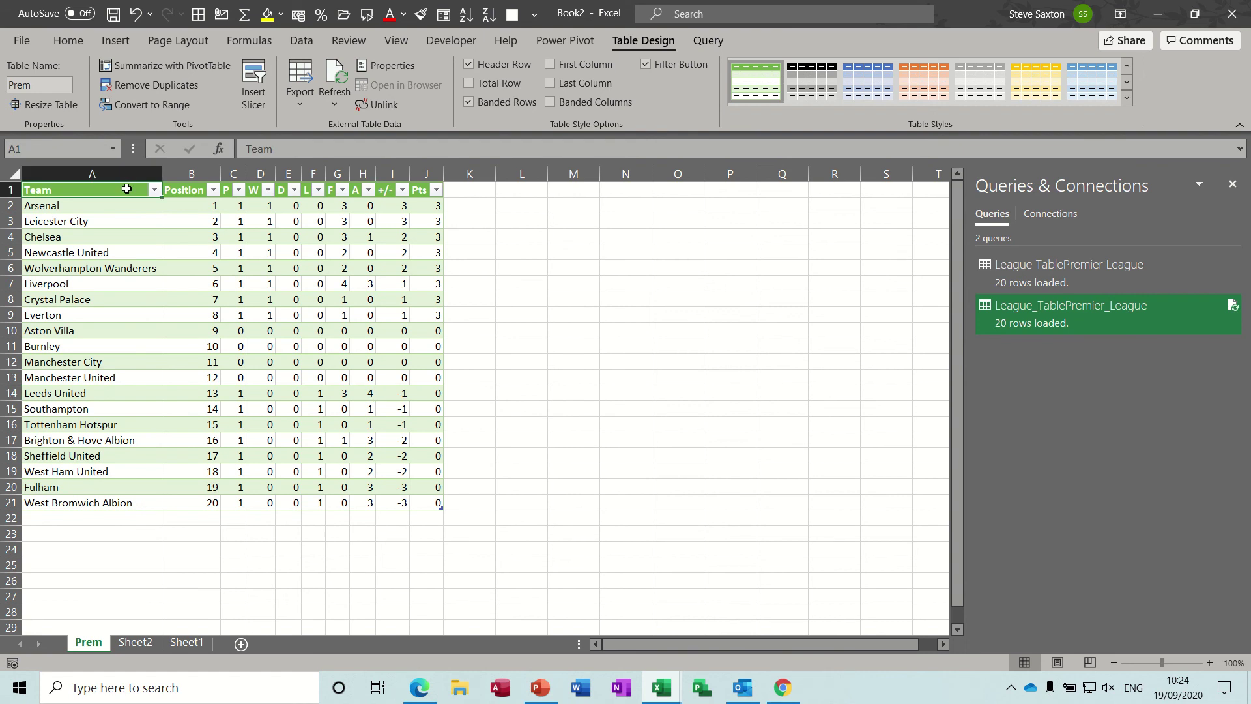
Copy headers A1:J1 into L1:U1, fill L2 yellow, and close the Queries & Connections pane
{"action": "left_click_drag", "start_coordinate": [126, 189], "coordinate": [776, 191]}
{"action": "left_click", "coordinate": [803, 208]}
{"action": "left_click", "coordinate": [302, 208]}
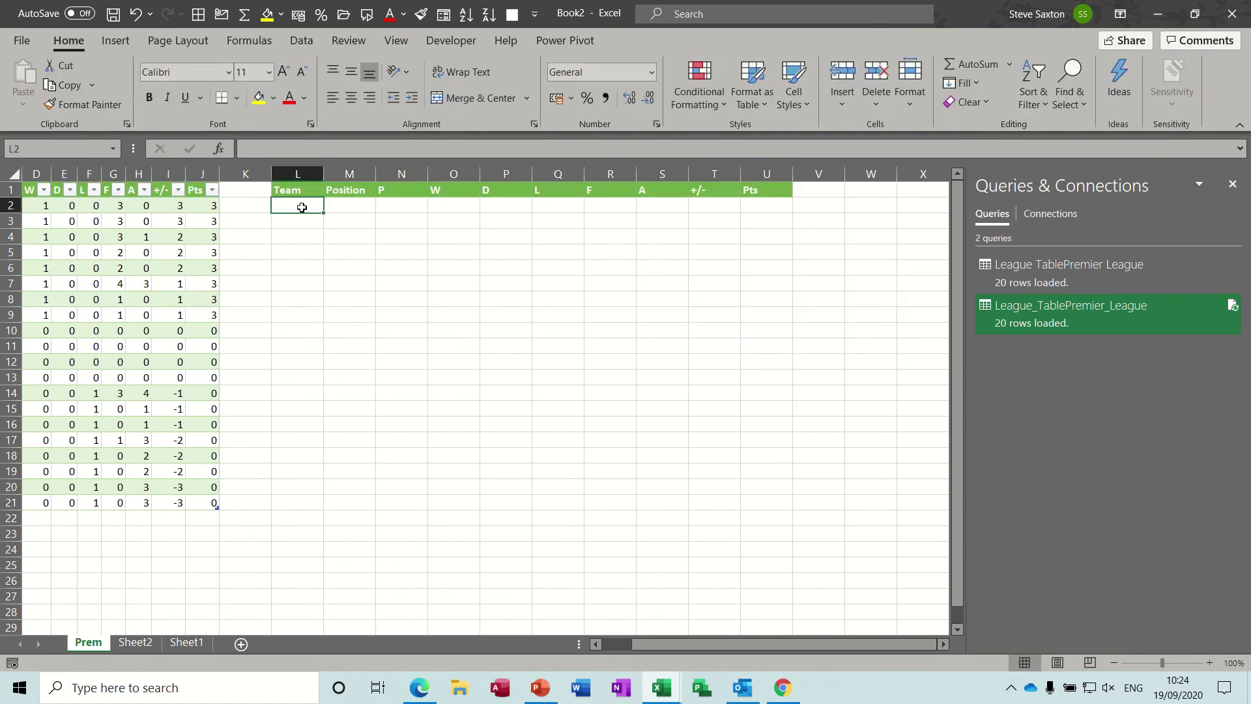
{"action": "left_click", "coordinate": [258, 97]}
{"action": "left_click_drag", "start_coordinate": [659, 644], "coordinate": [629, 650]}
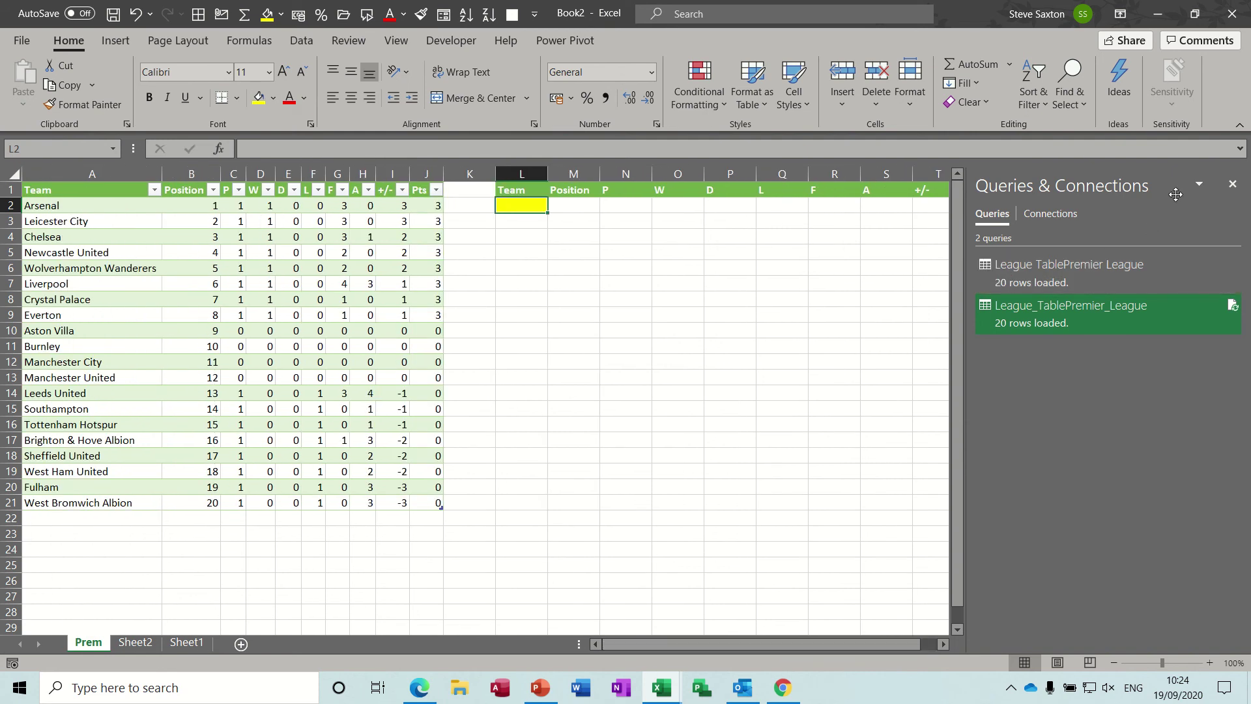
{"action": "left_click", "coordinate": [1232, 183]}
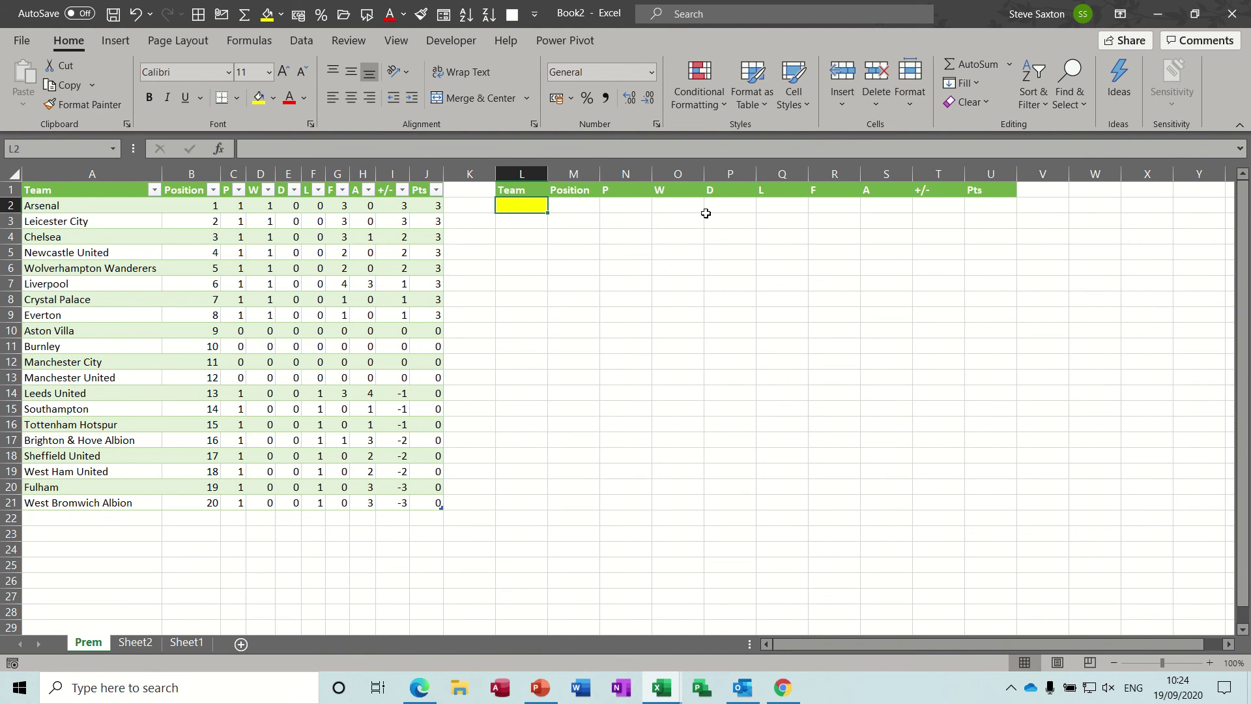
Add a List data validation to L2 with source =$A$2:$A$21
{"action": "left_click", "coordinate": [300, 39]}
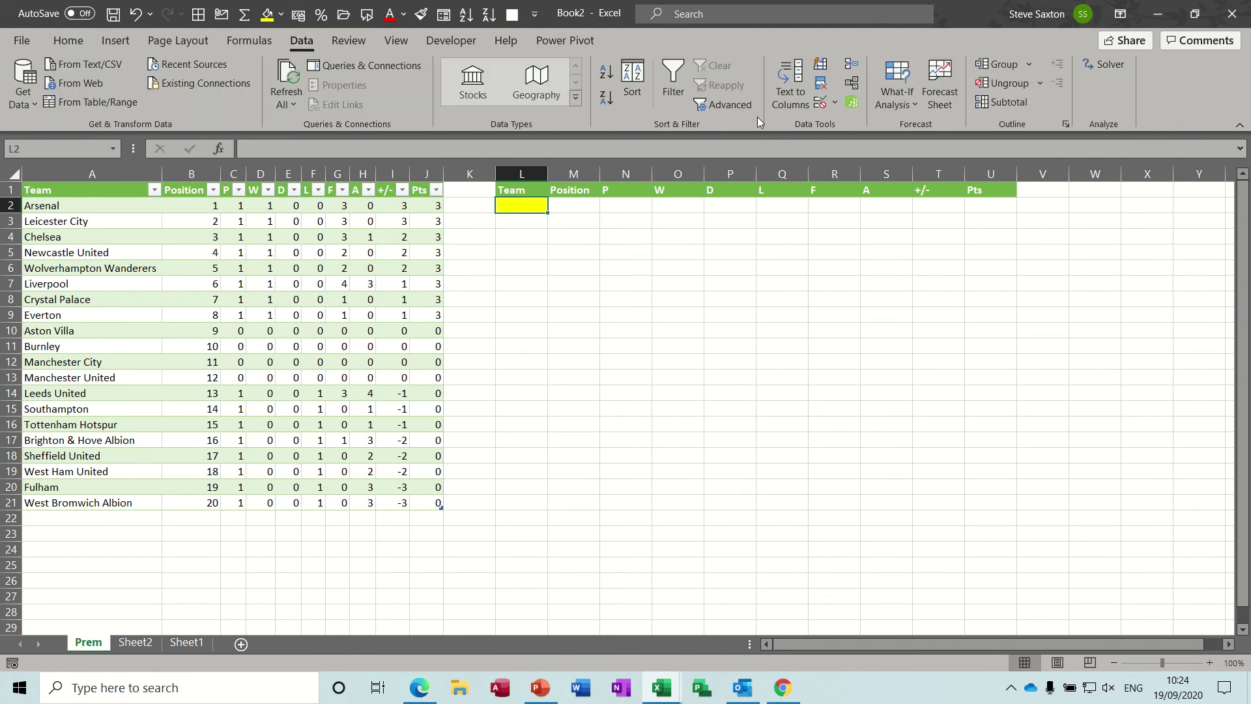
{"action": "left_click", "coordinate": [834, 102]}
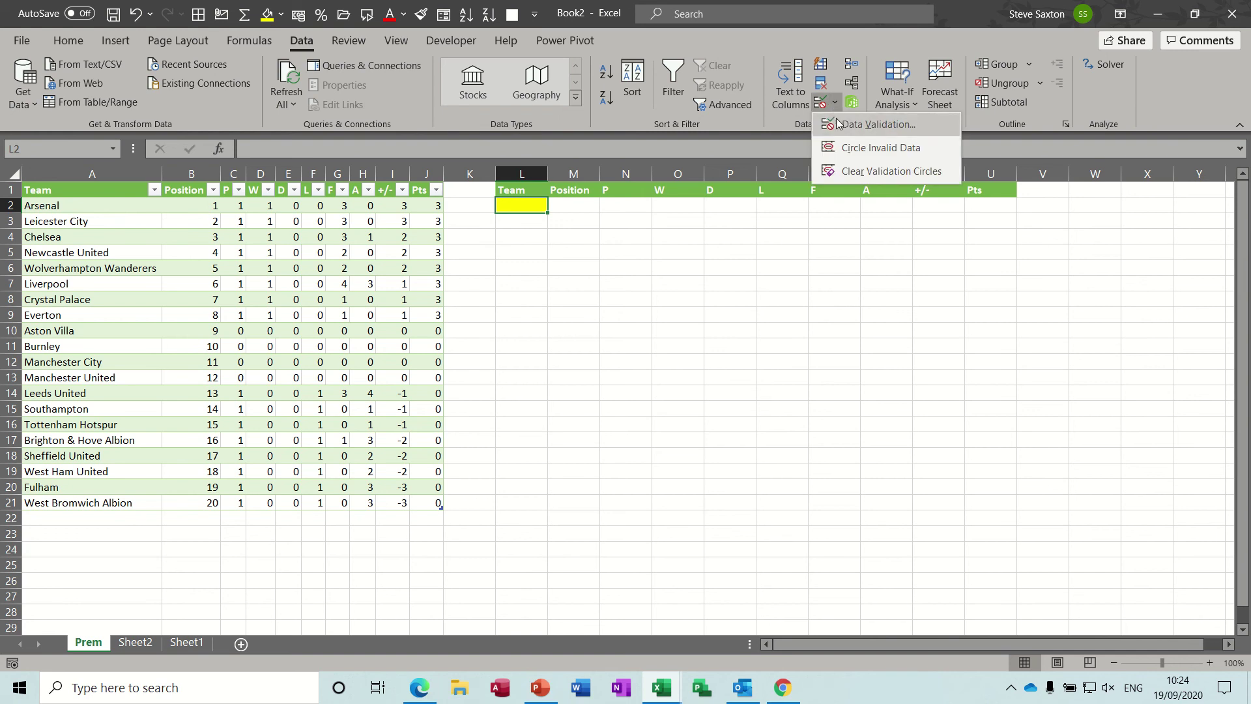
{"action": "left_click", "coordinate": [838, 124]}
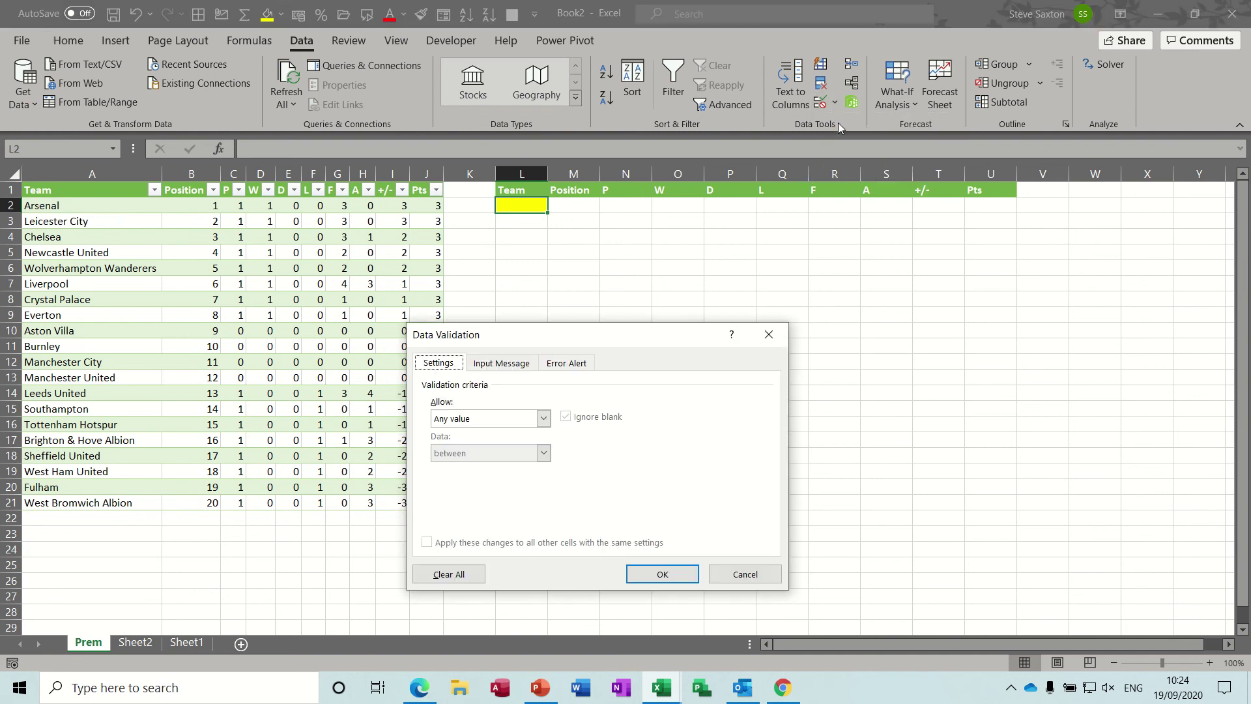
{"action": "left_click", "coordinate": [528, 422]}
{"action": "left_click", "coordinate": [514, 470]}
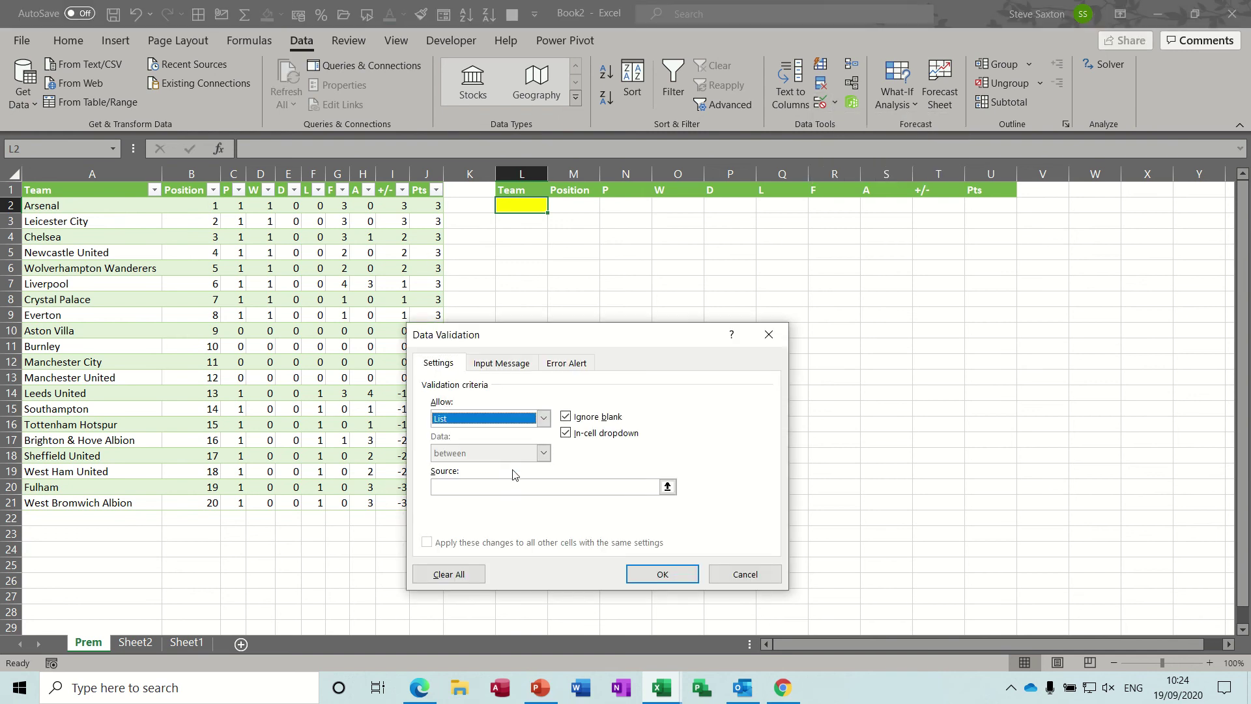
{"action": "left_click", "coordinate": [667, 486]}
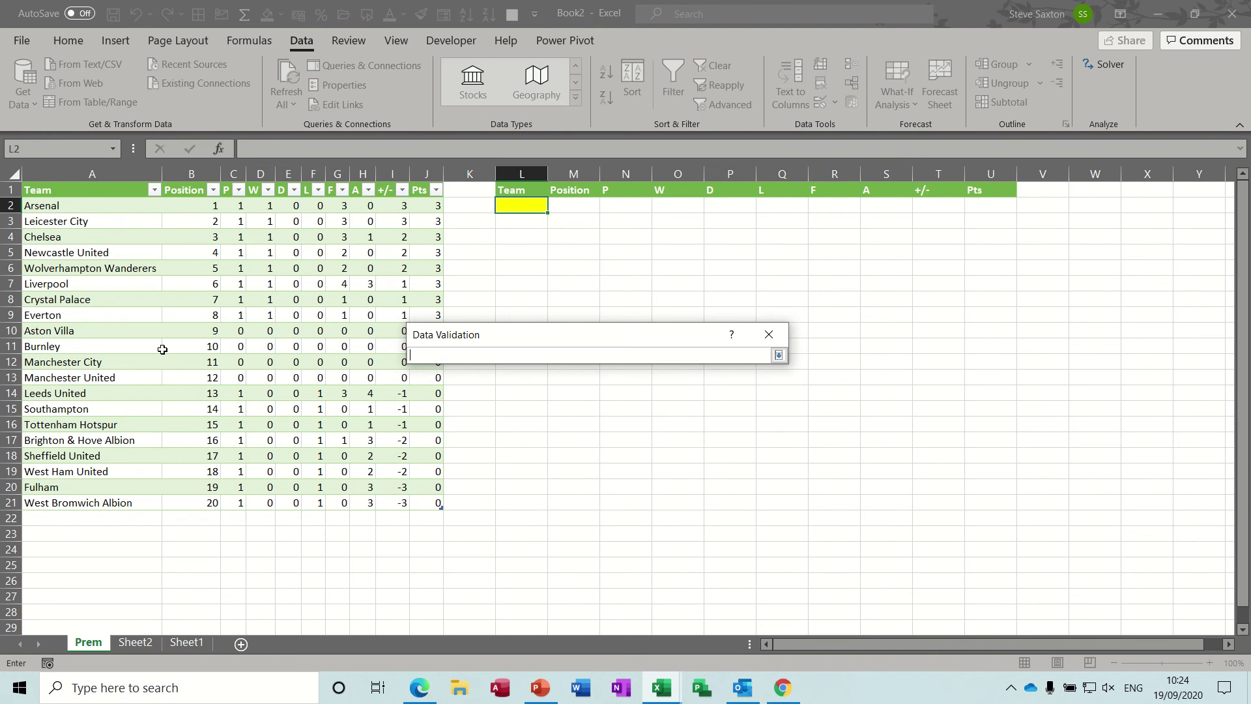
{"action": "left_click_drag", "start_coordinate": [71, 207], "coordinate": [72, 503]}
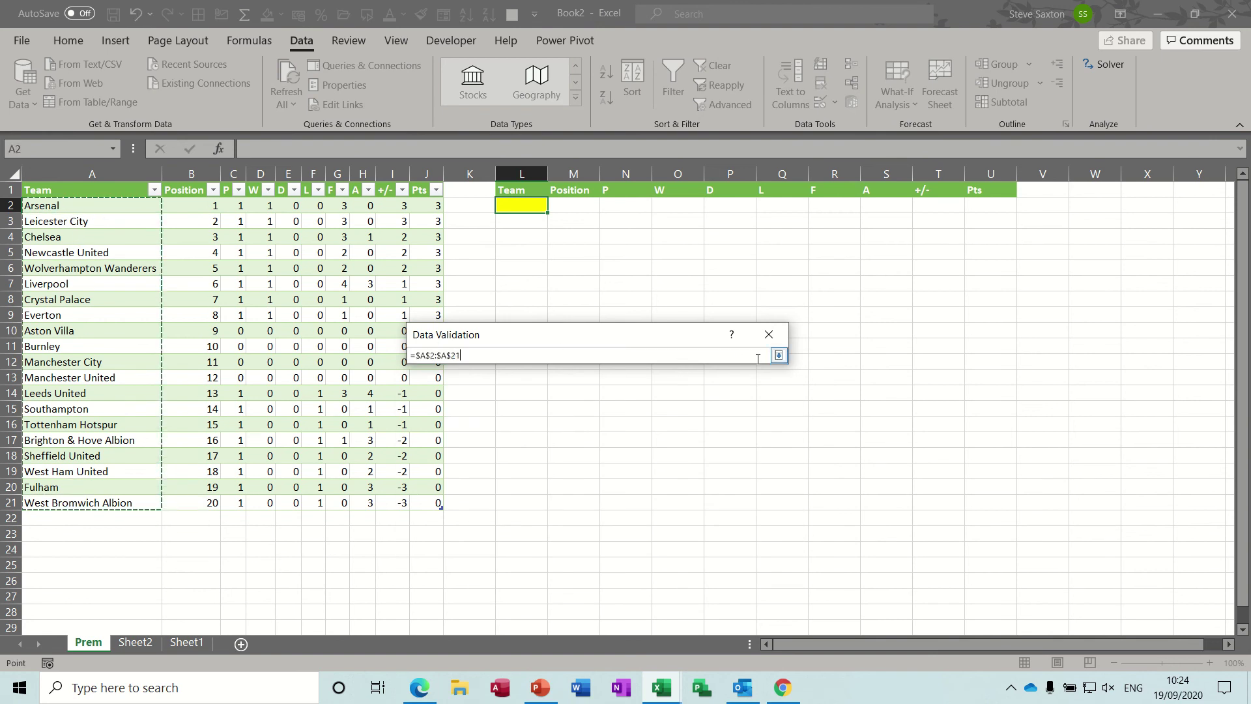
{"action": "left_click", "coordinate": [779, 355]}
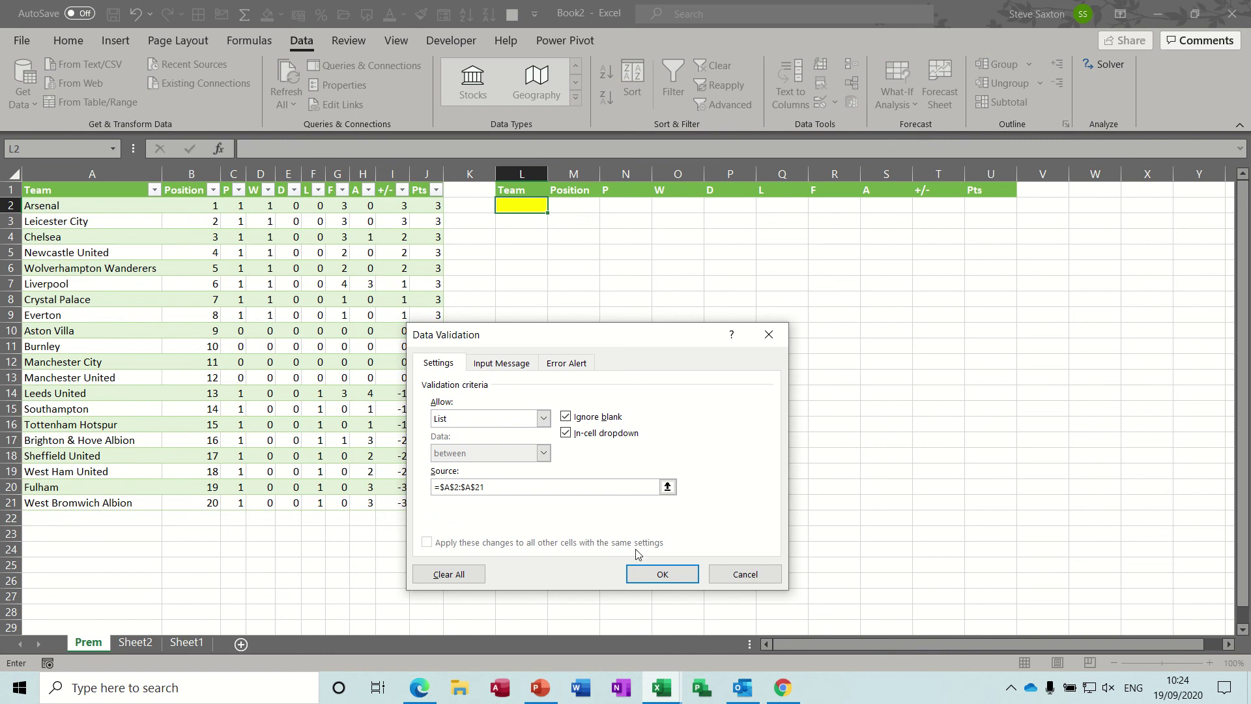
{"action": "left_click", "coordinate": [648, 574]}
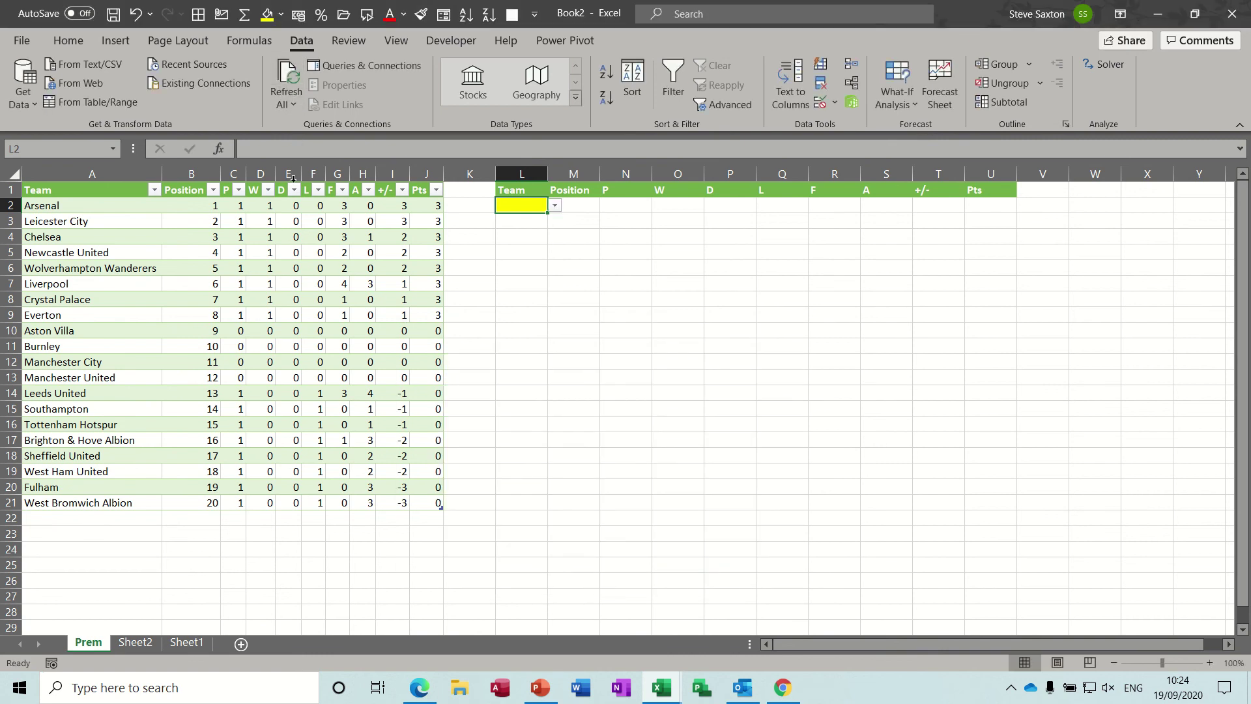
Pick Leicester City in L2 and autofit column L to its width
{"action": "left_click", "coordinate": [556, 208]}
{"action": "left_click", "coordinate": [531, 229]}
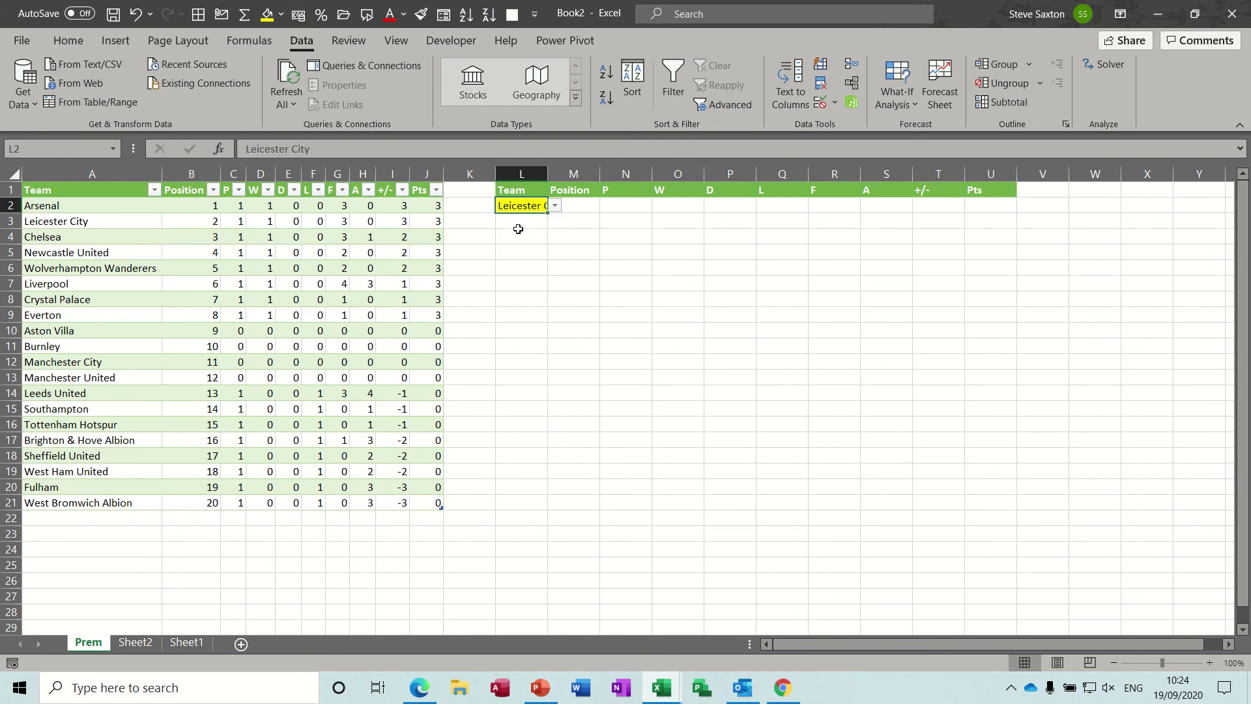
{"action": "left_click", "coordinate": [571, 203]}
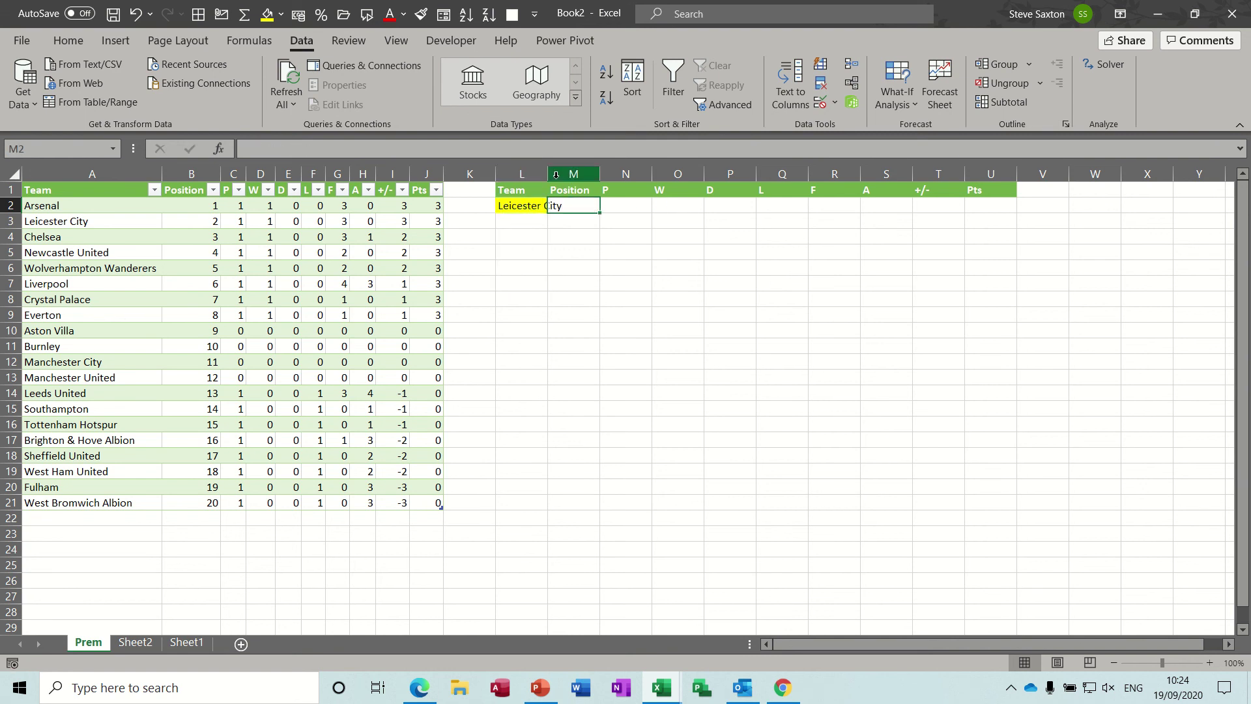
{"action": "double_click", "coordinate": [556, 175]}
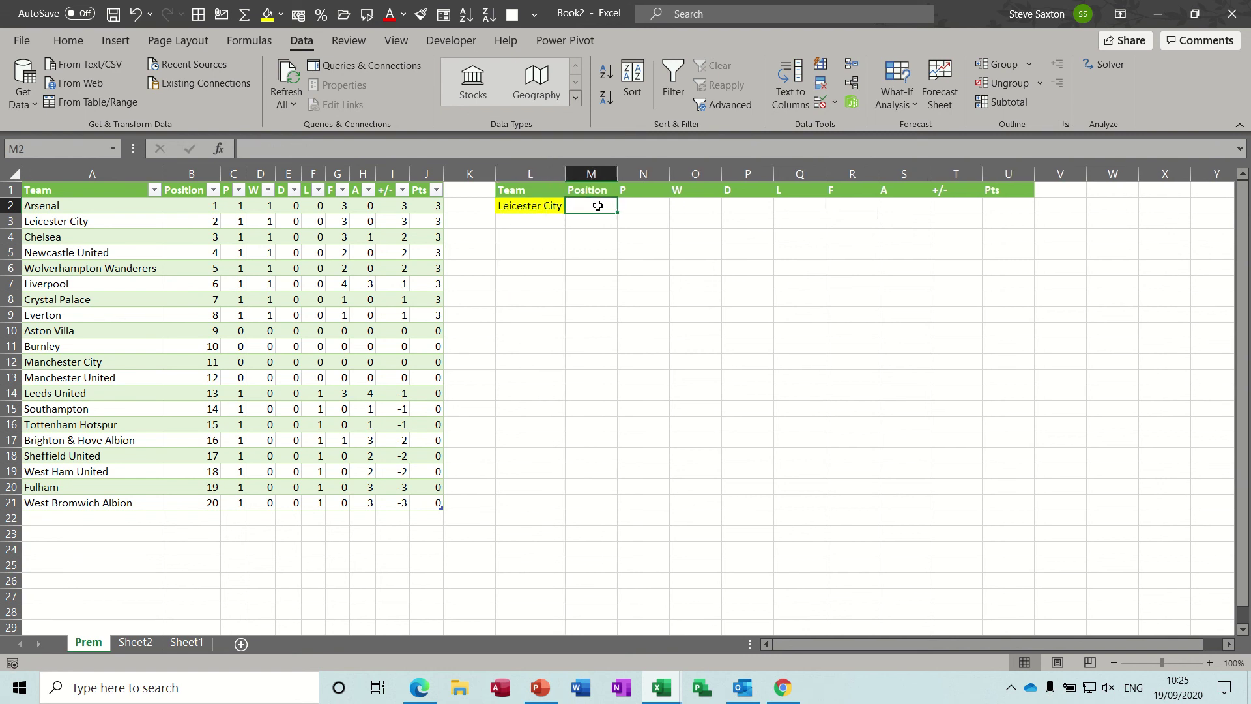
Name cell L2 'team' using the Name Box
{"action": "left_click", "coordinate": [545, 207]}
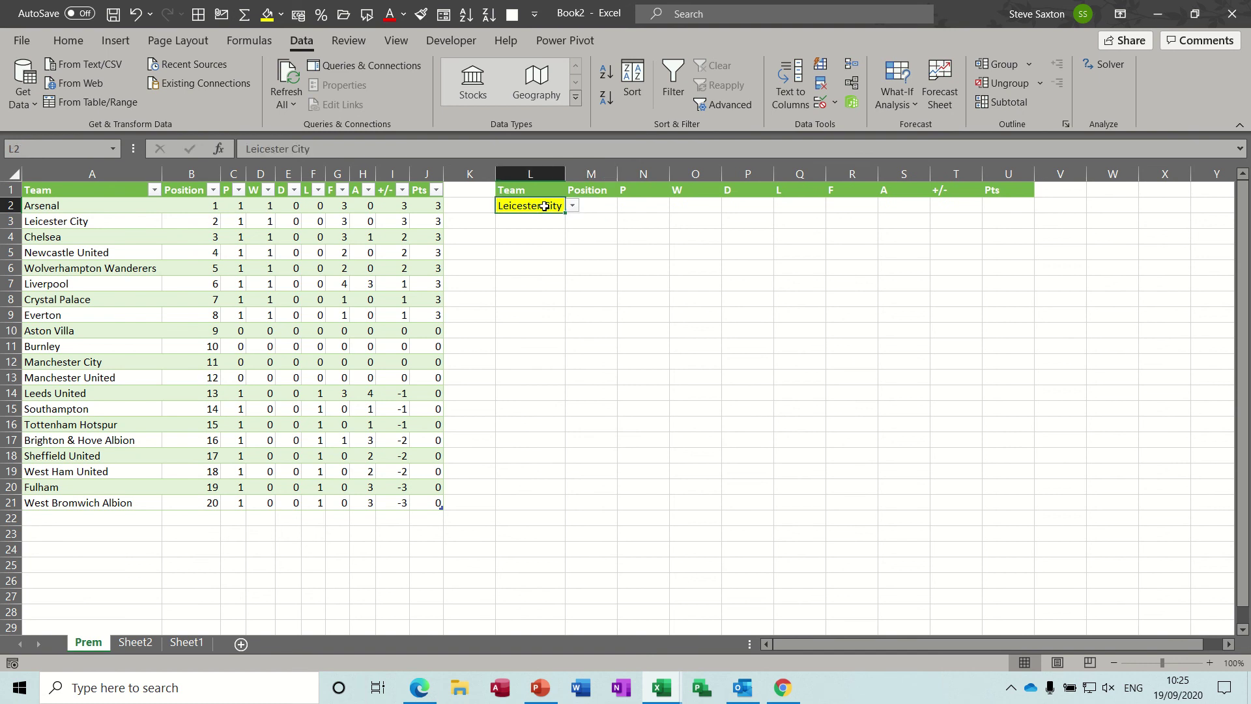
{"action": "left_click", "coordinate": [45, 149]}
{"action": "type", "text": "team"}
Enter =VLOOKUP(team,Prem,{2,3,4,5,6,7,8,9,10},0) in M2 to spill Leicester City's stats across M2:U2
{"action": "left_click", "coordinate": [601, 207]}
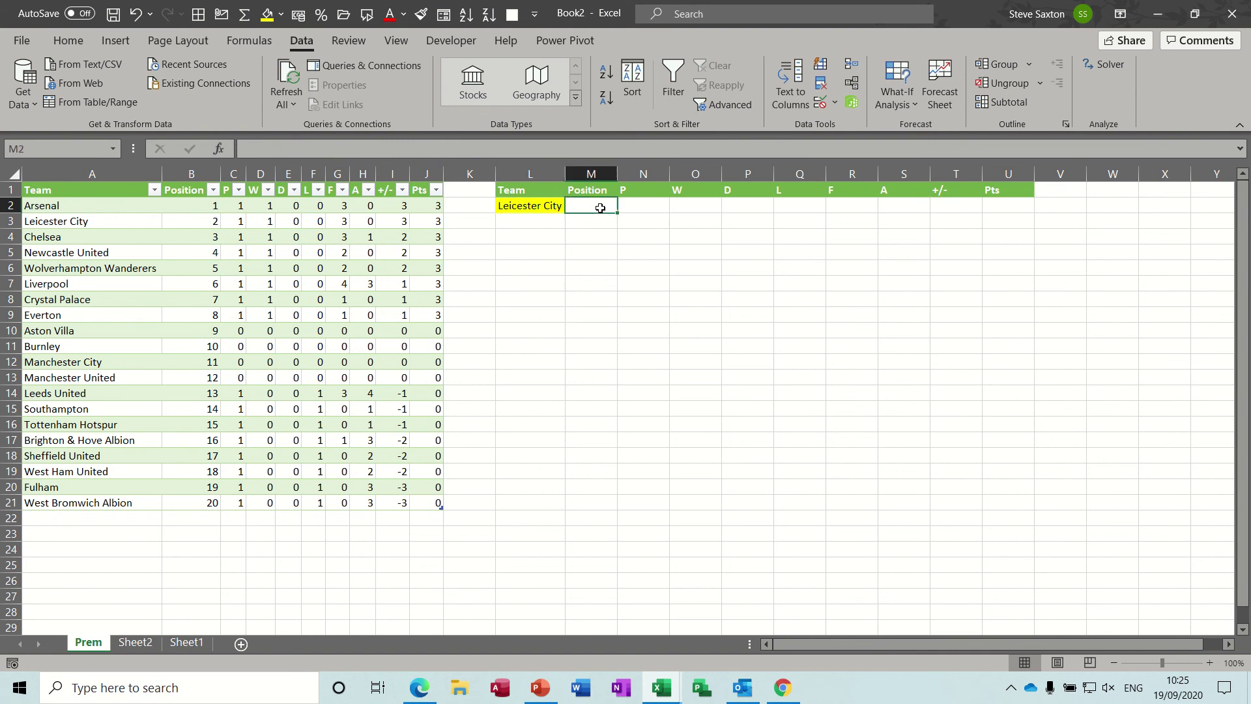
{"action": "type", "text": "=vloo"}
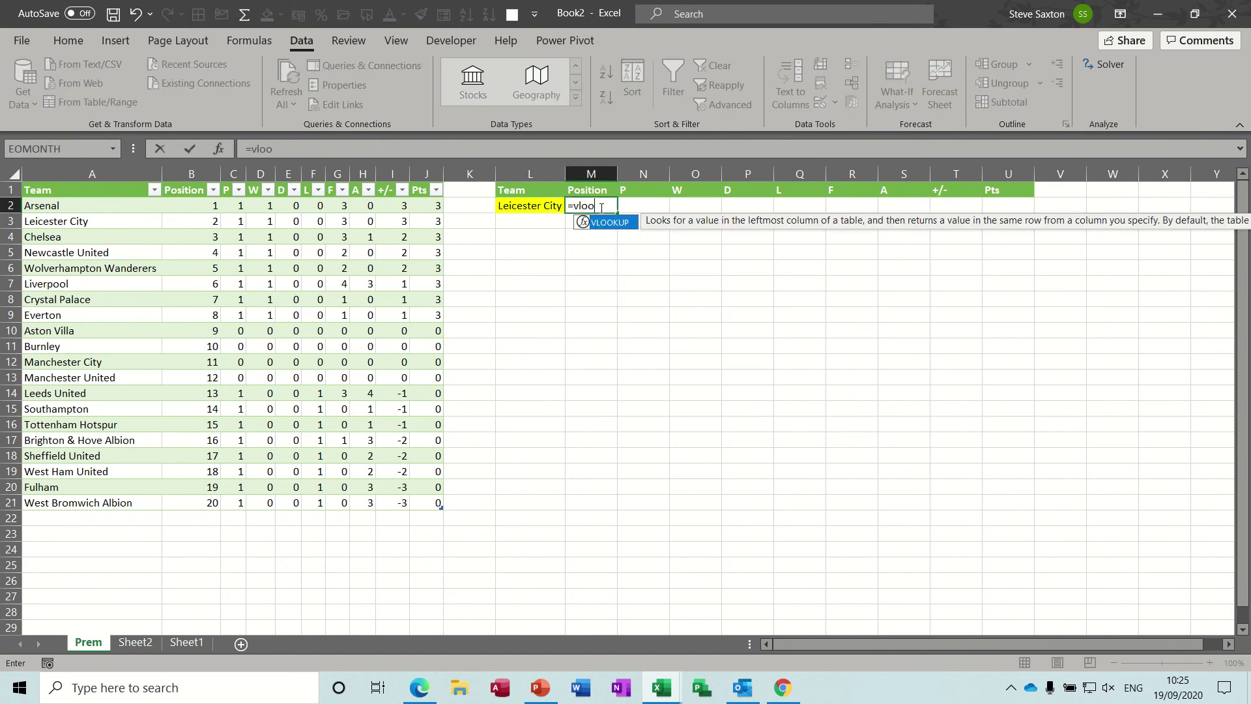
{"action": "type", "text": "kup9"}
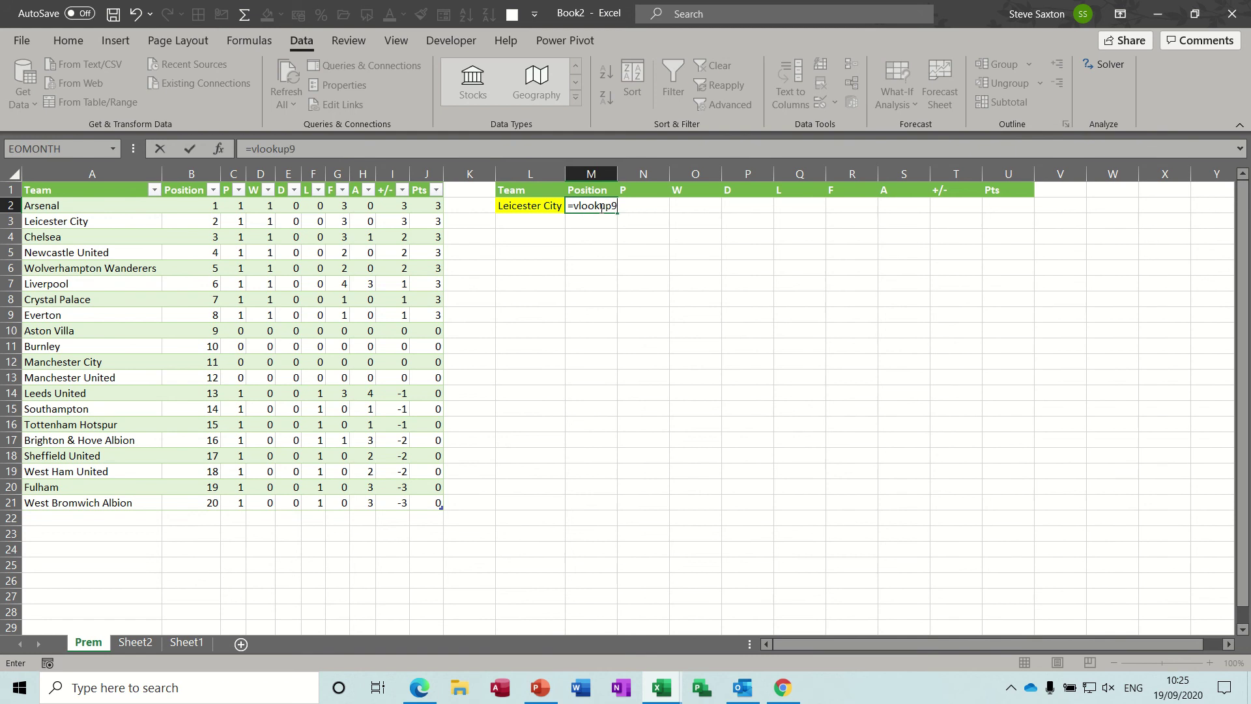
{"action": "key", "text": "BackSpace"}
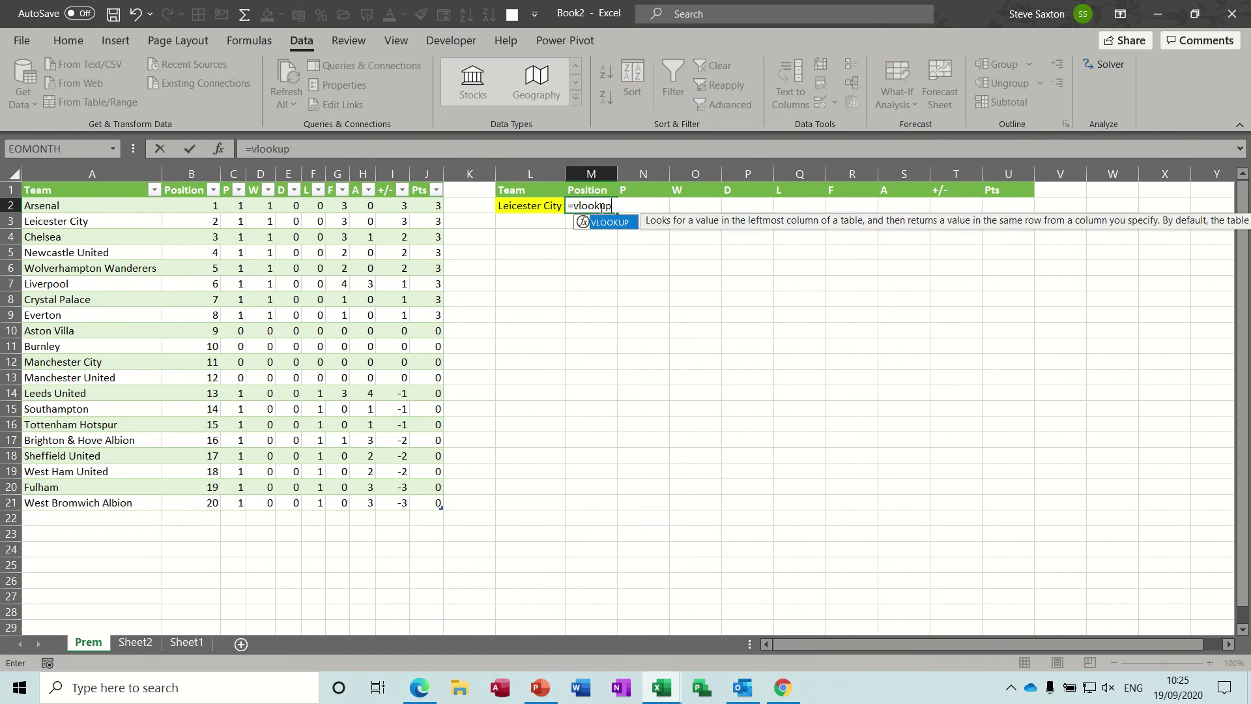
{"action": "type", "text": "(team"}
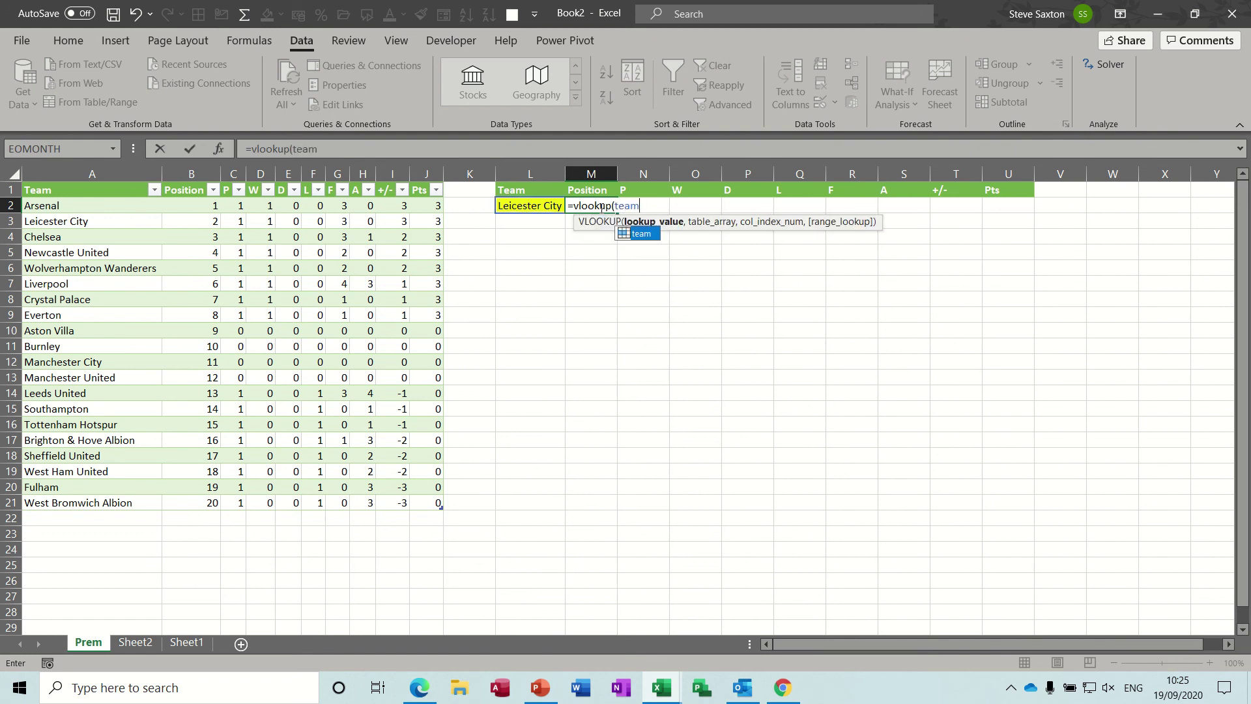
{"action": "type", "text": ",prem"}
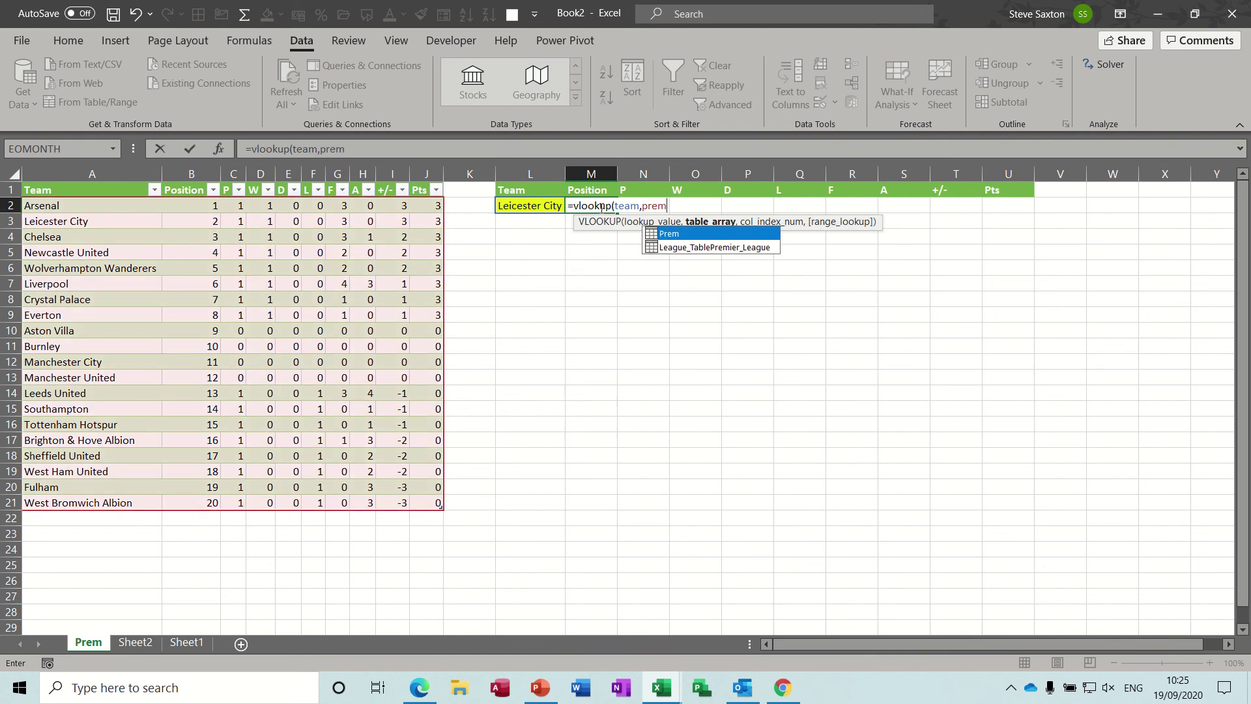
{"action": "type", "text": ",{2,3"}
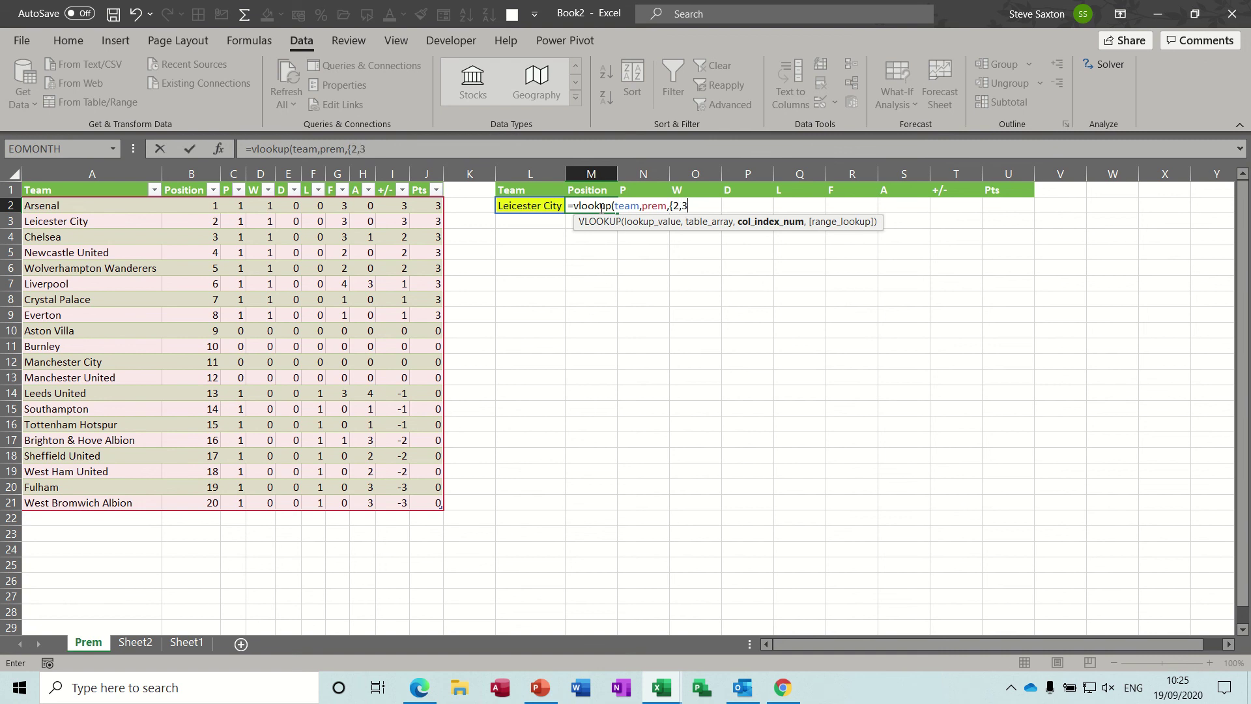
{"action": "type", "text": ",4,5,6,7,8,9,10},"}
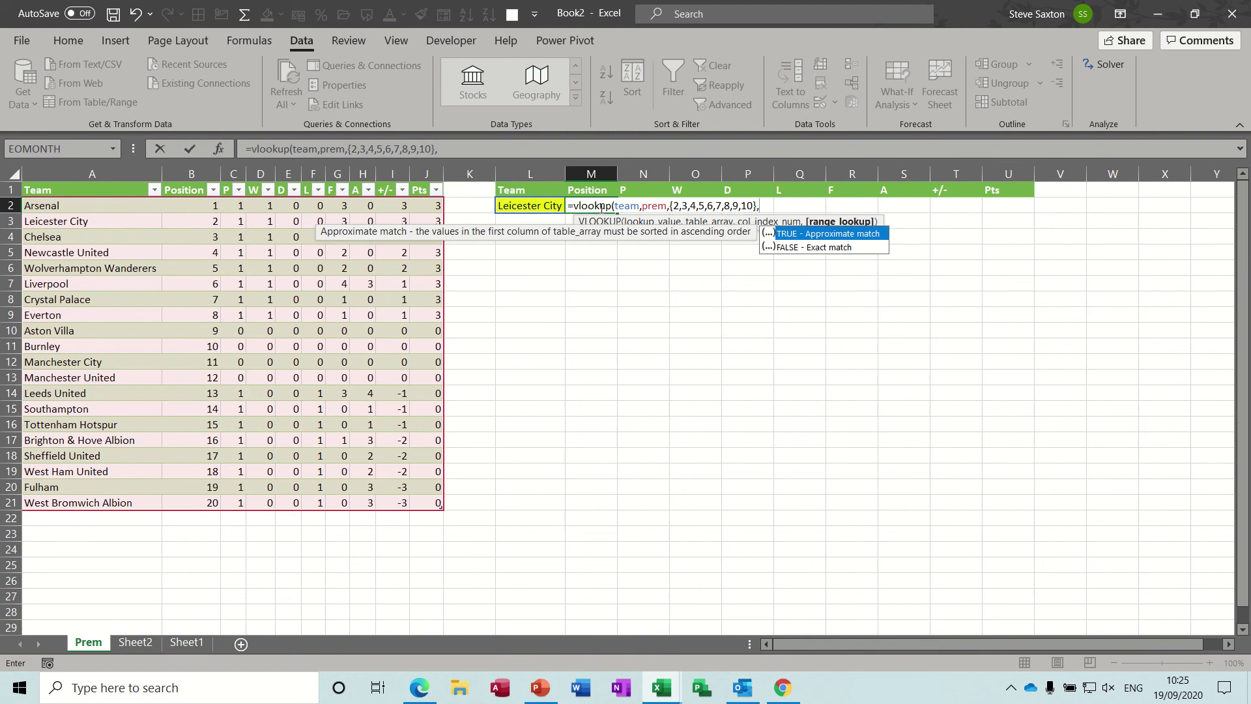
{"action": "type", "text": "0)"}
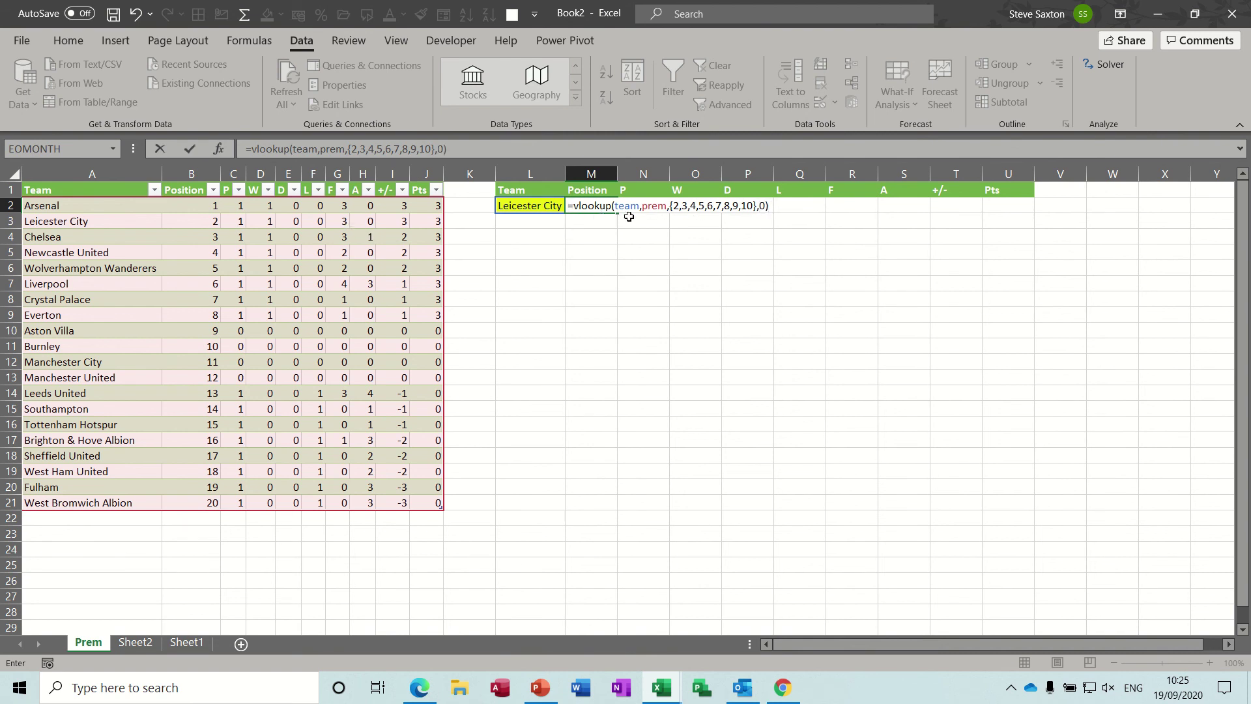
{"action": "left_click", "coordinate": [189, 149]}
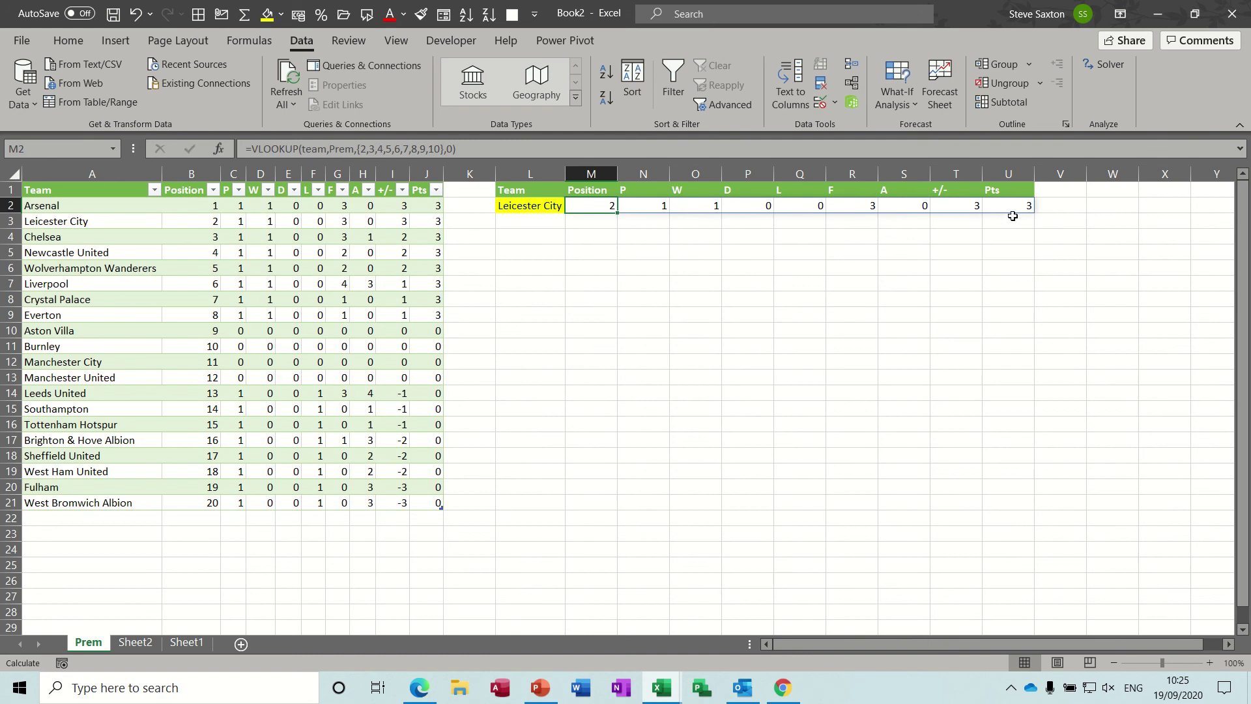
Test L2's dropdown by picking Liverpool, then Manchester City, and watch row 2 update
{"action": "left_click", "coordinate": [531, 206]}
{"action": "left_click", "coordinate": [573, 207]}
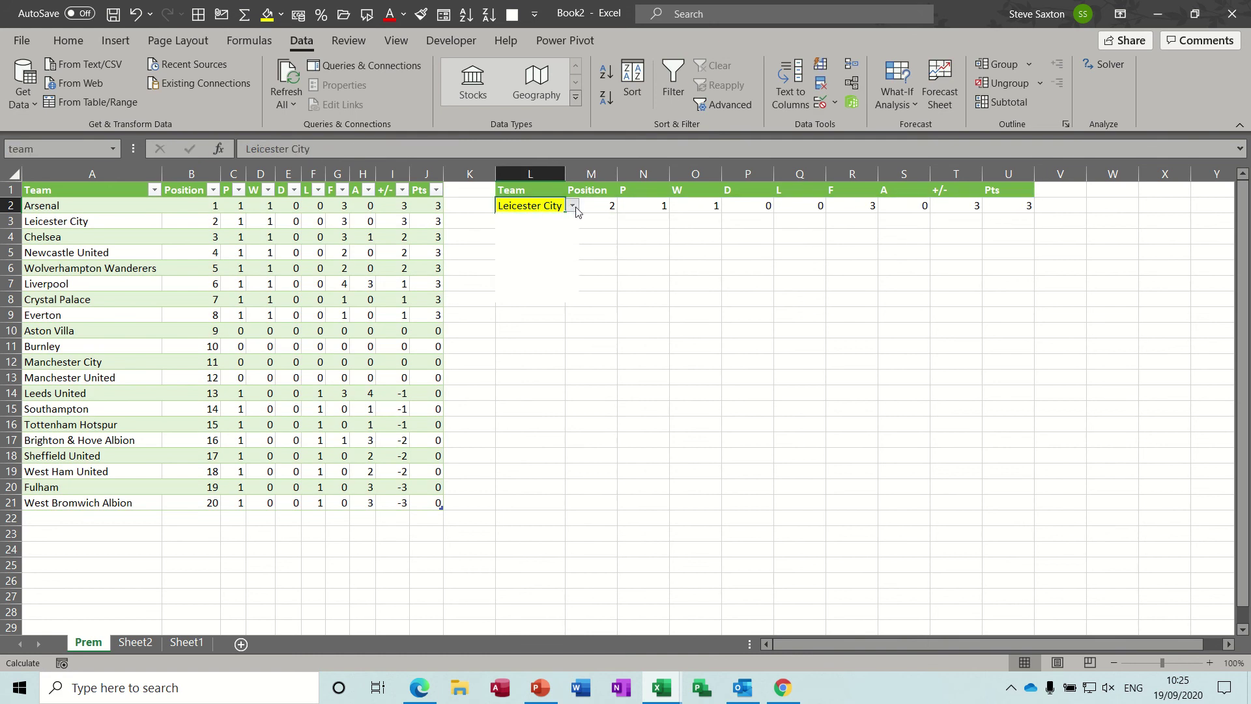
{"action": "left_click", "coordinate": [531, 261]}
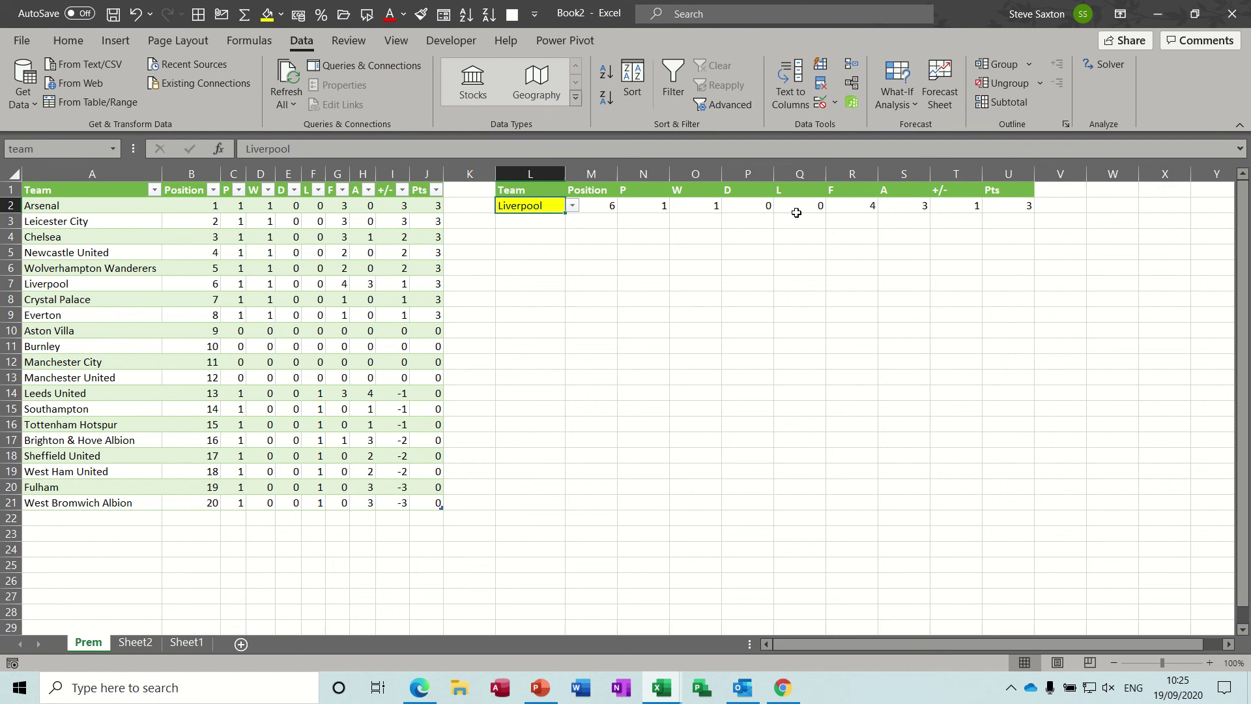
{"action": "left_click", "coordinate": [573, 206]}
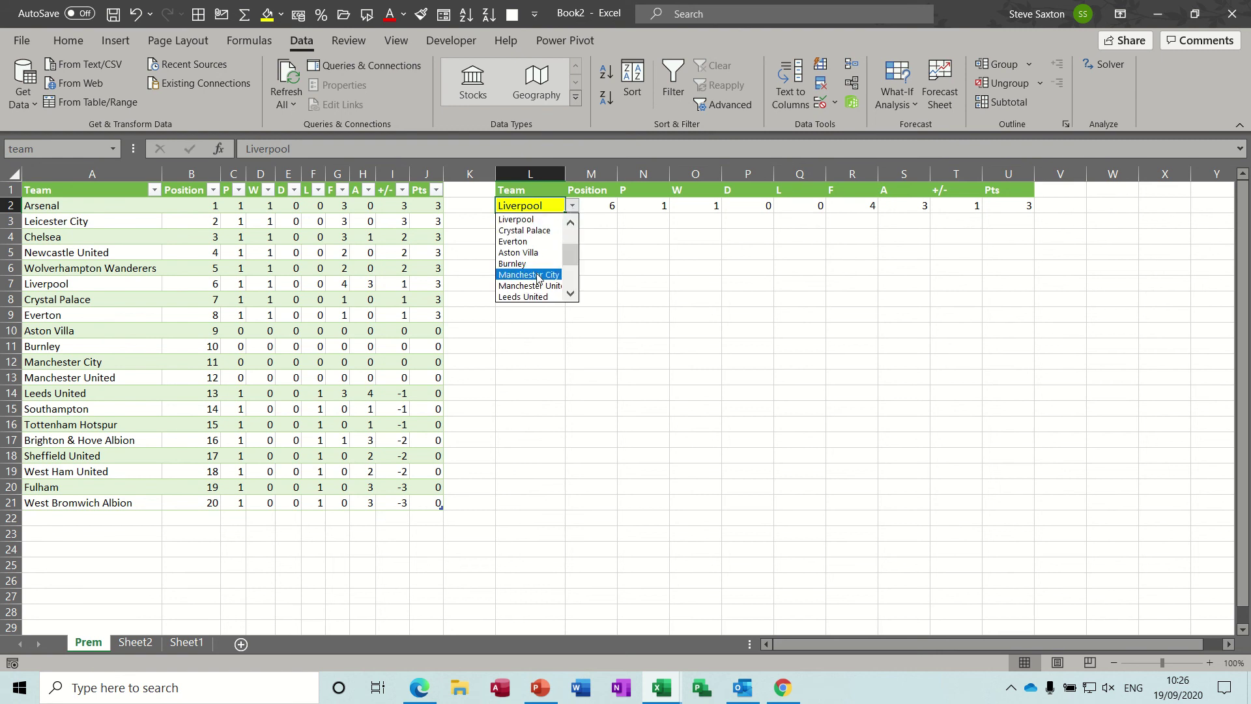
{"action": "left_click", "coordinate": [539, 276]}
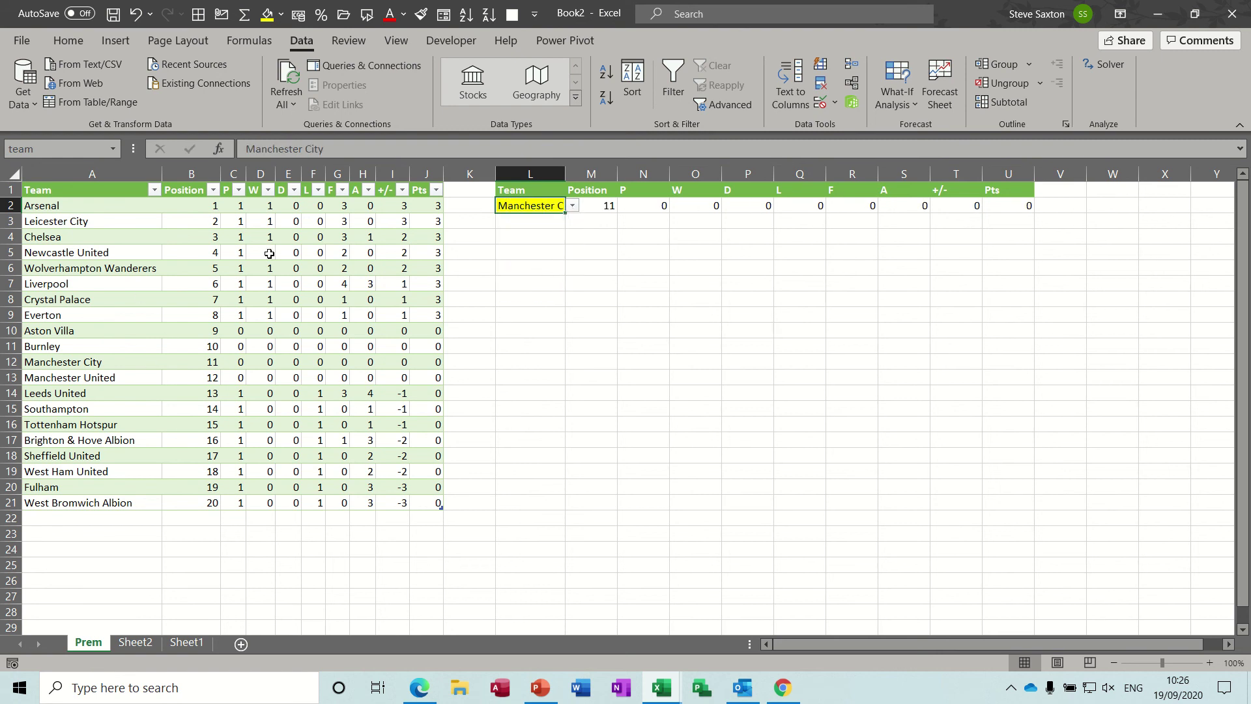
Check Leicester City in the team column, then set L2 to Southampton
{"action": "left_click", "coordinate": [79, 221]}
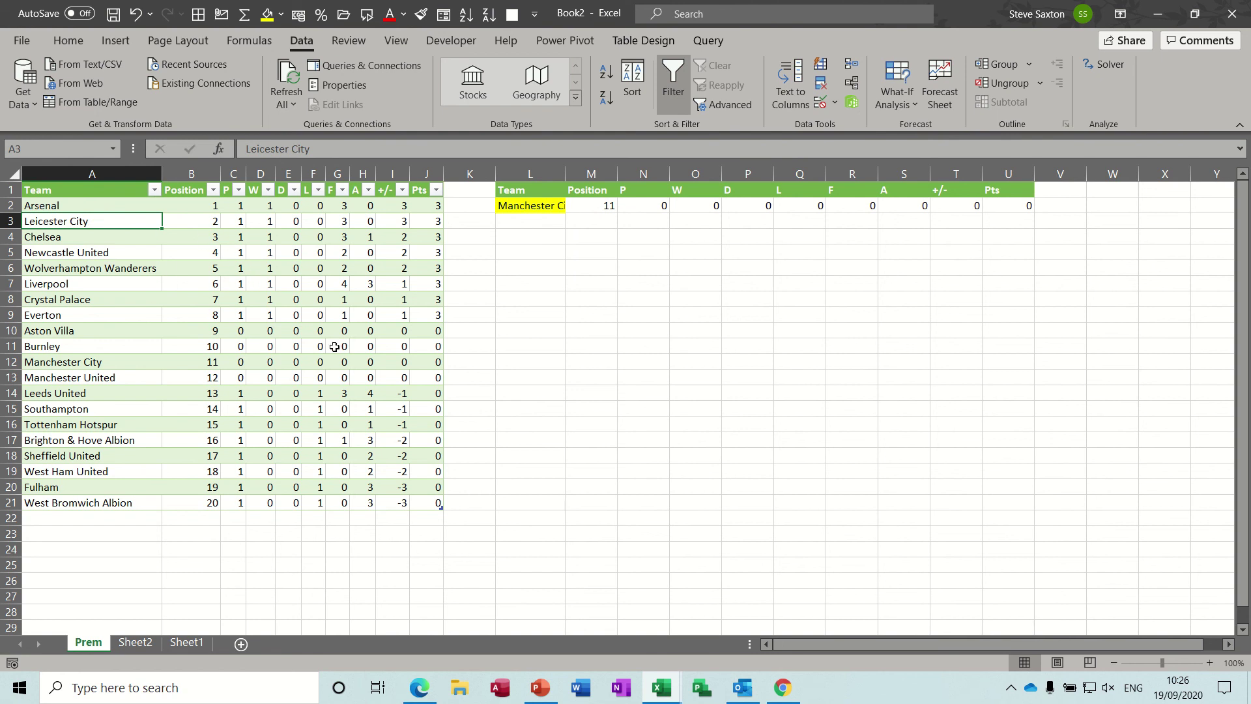
{"action": "left_click", "coordinate": [541, 208]}
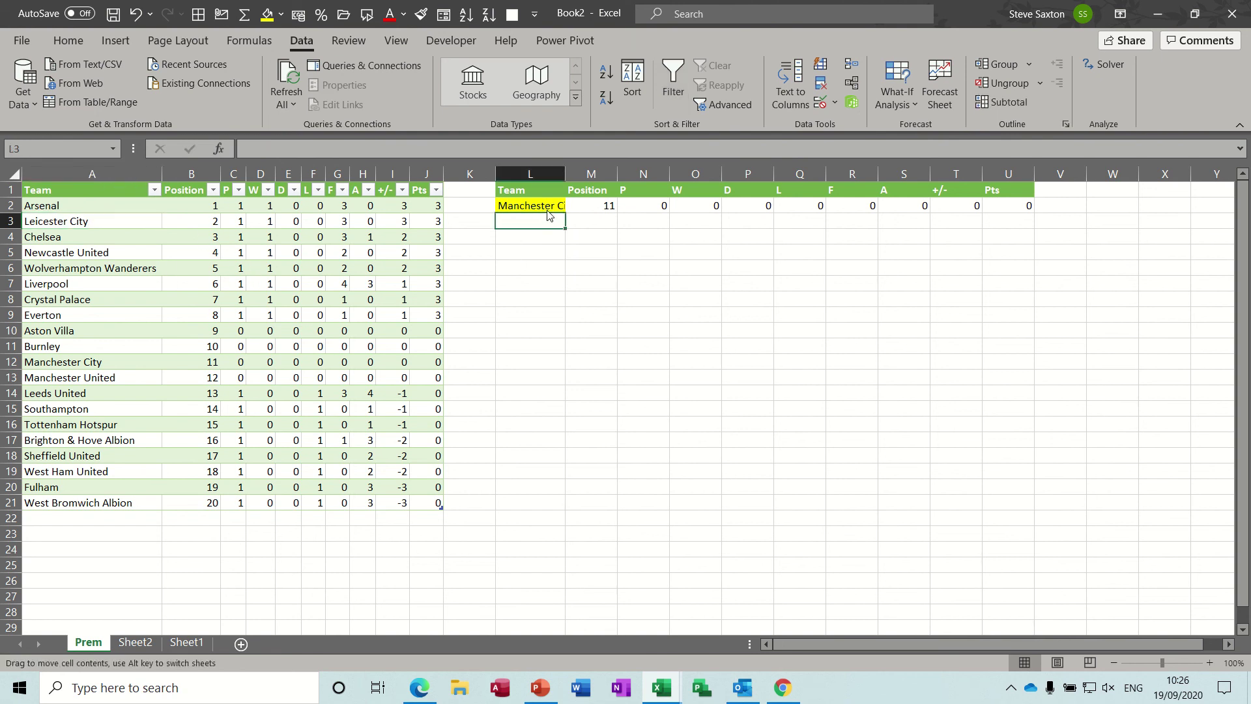
{"action": "left_click", "coordinate": [571, 208]}
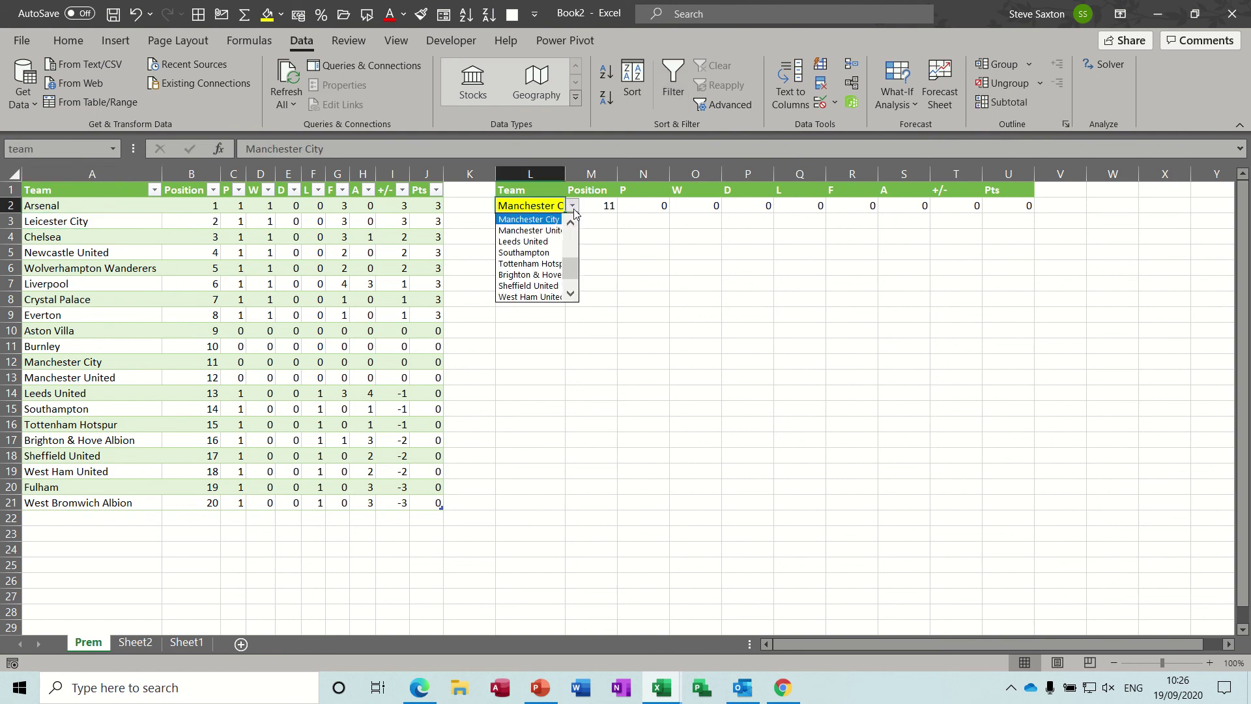
{"action": "left_click", "coordinate": [528, 254]}
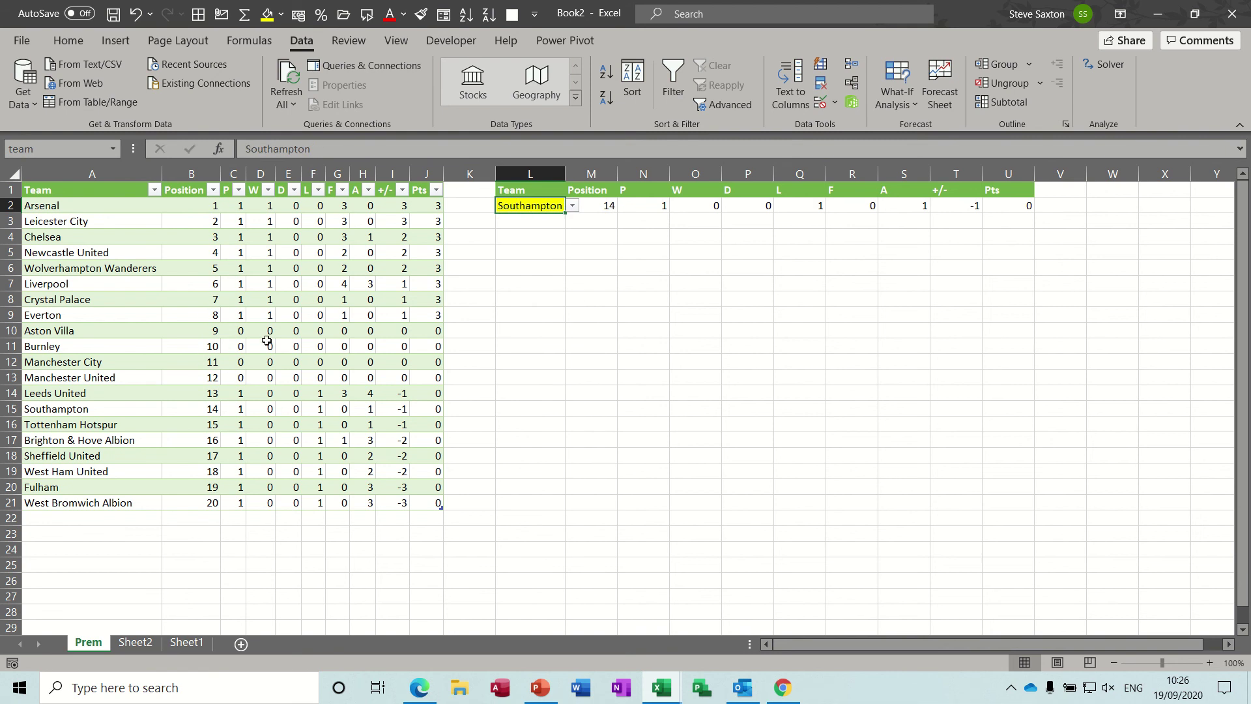